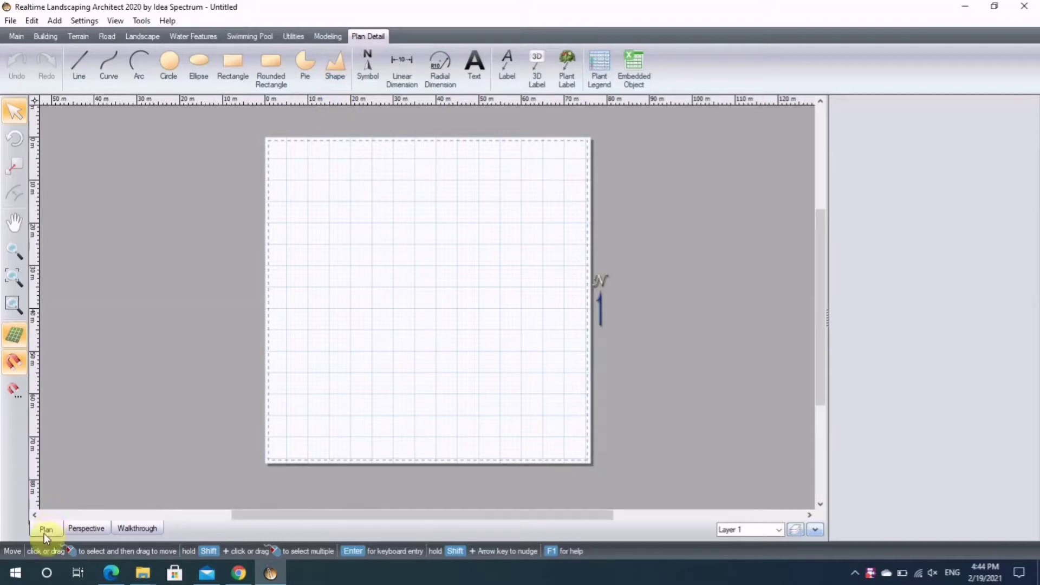
- Draw a horizontal line in the upper part of the plan, with the end point set at angle 0° and distance 19 m
click(81, 65)
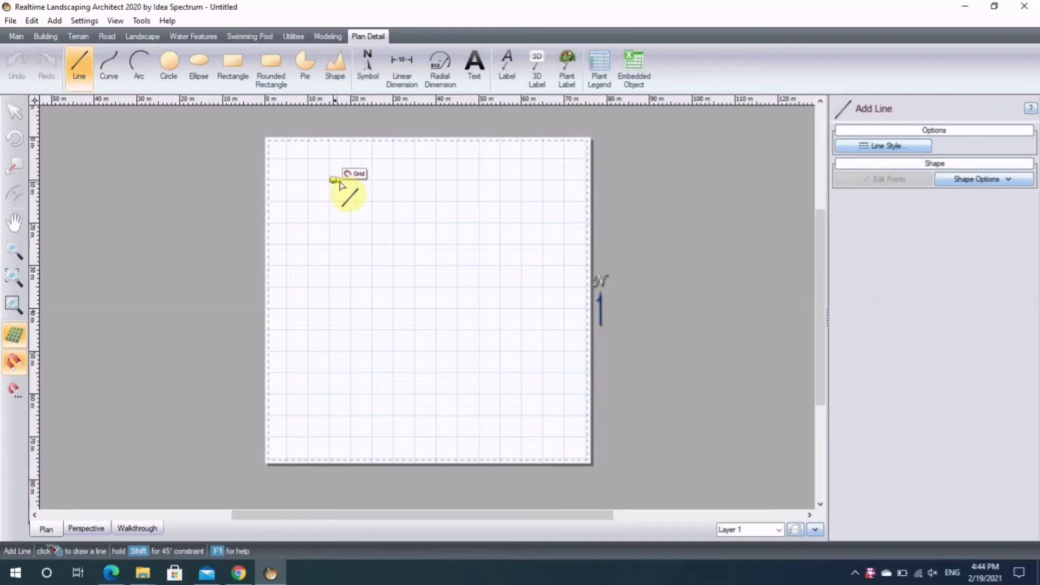
click(333, 180)
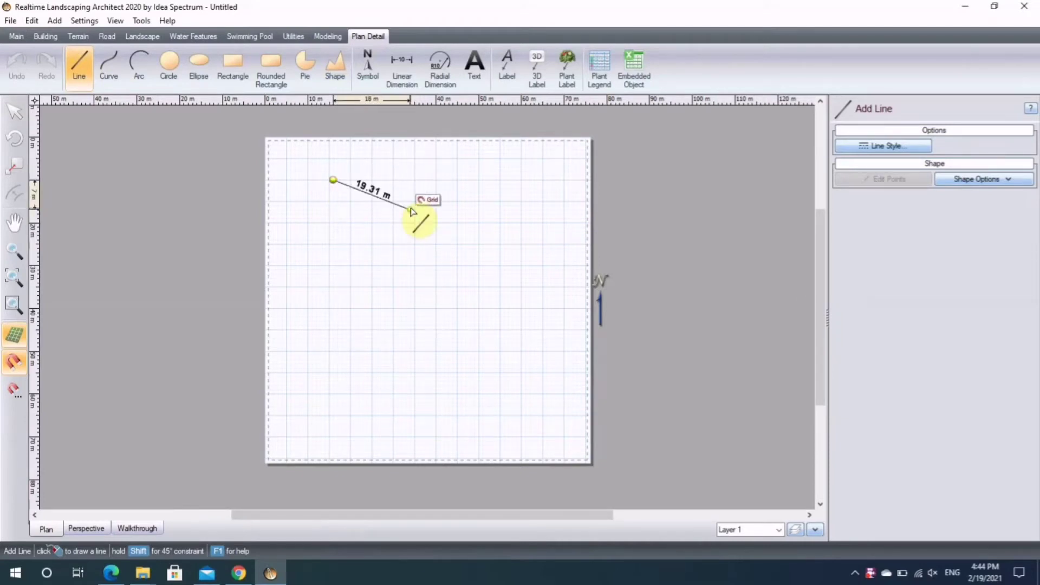
key(Tab)
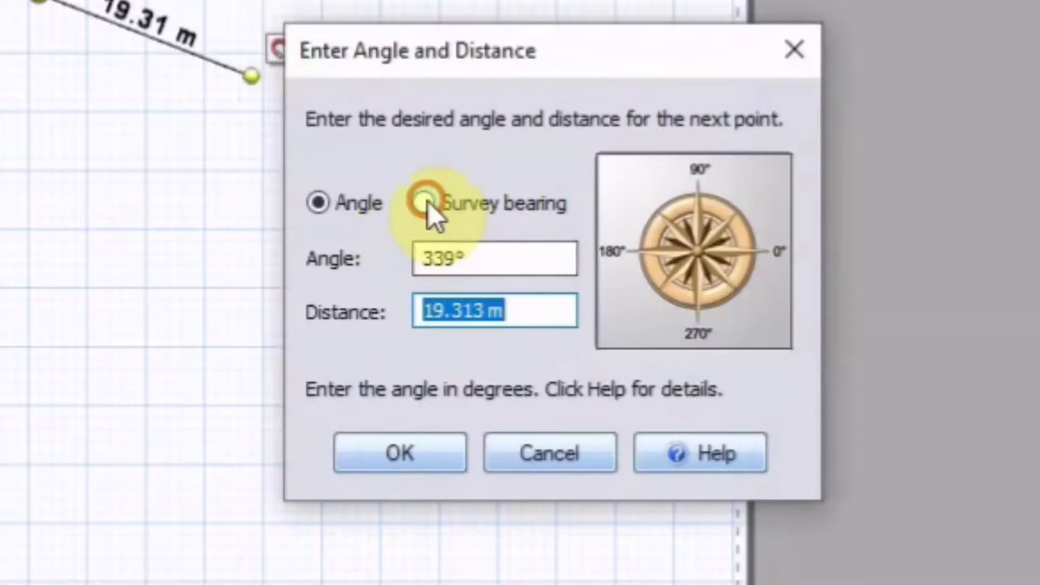
click(473, 256)
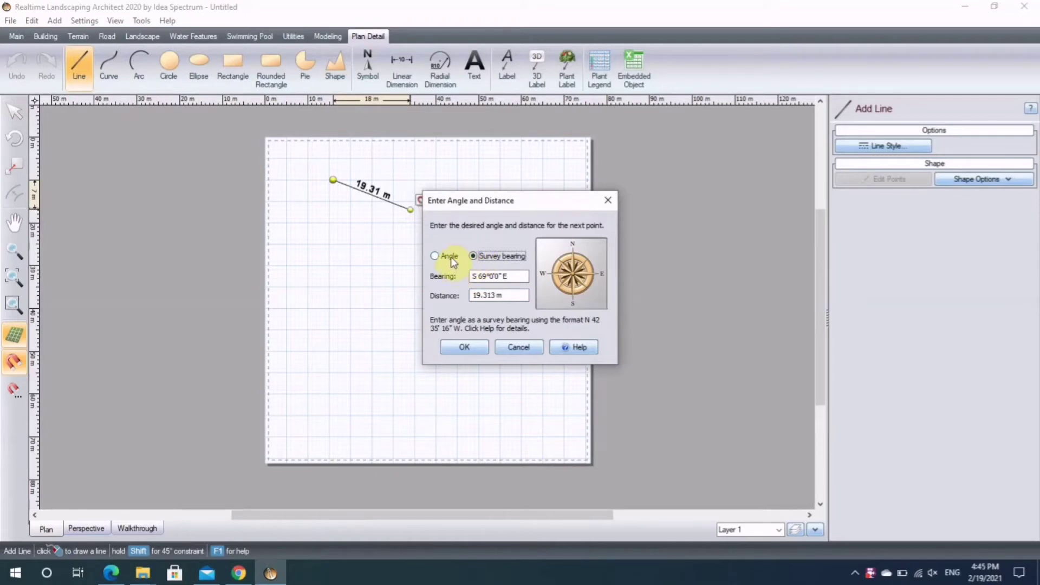
click(449, 256)
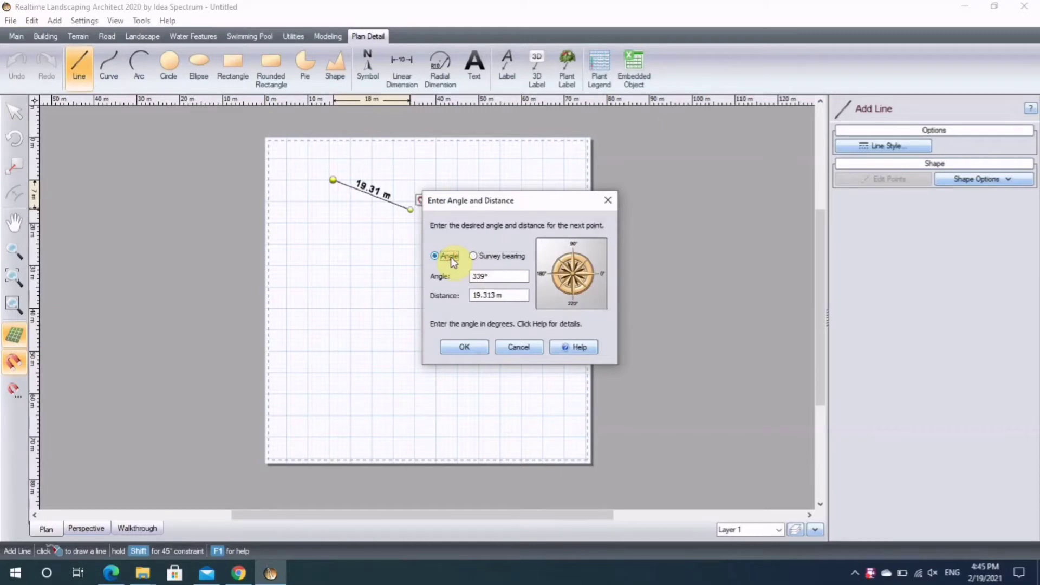
click(493, 274)
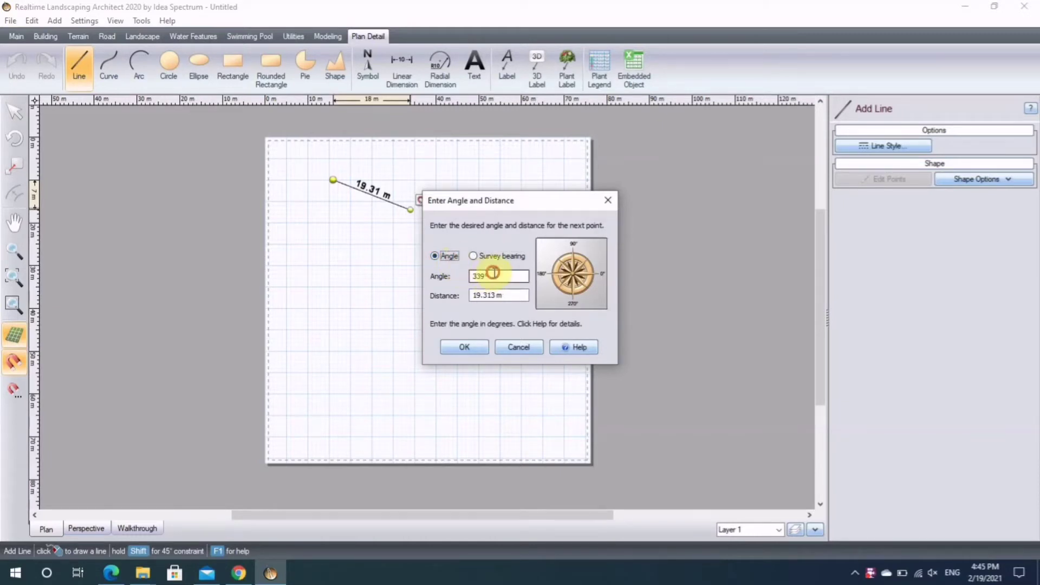
drag(494, 274, 470, 275)
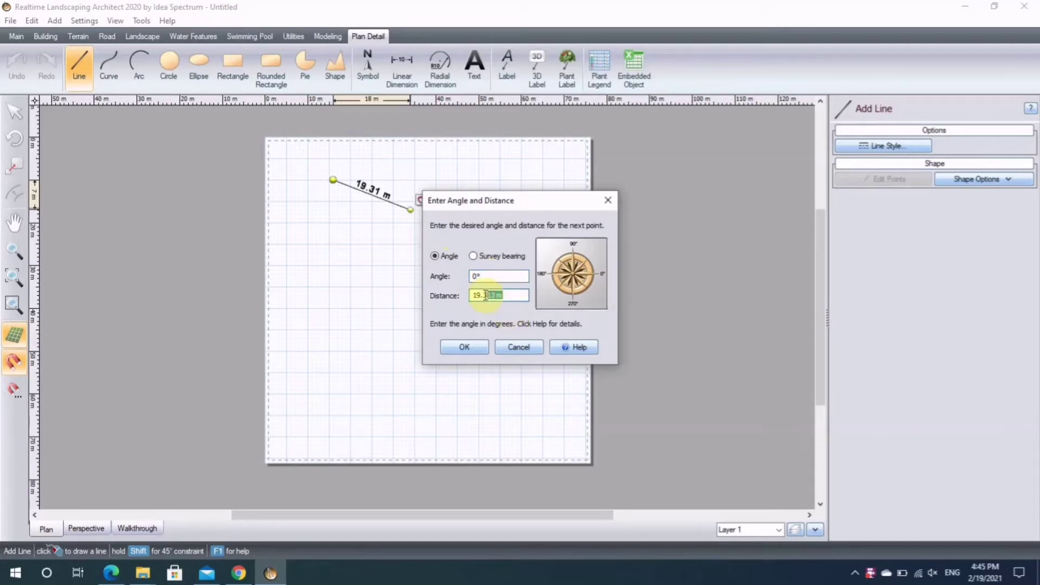
key(BackSpace)
click(486, 347)
click(412, 217)
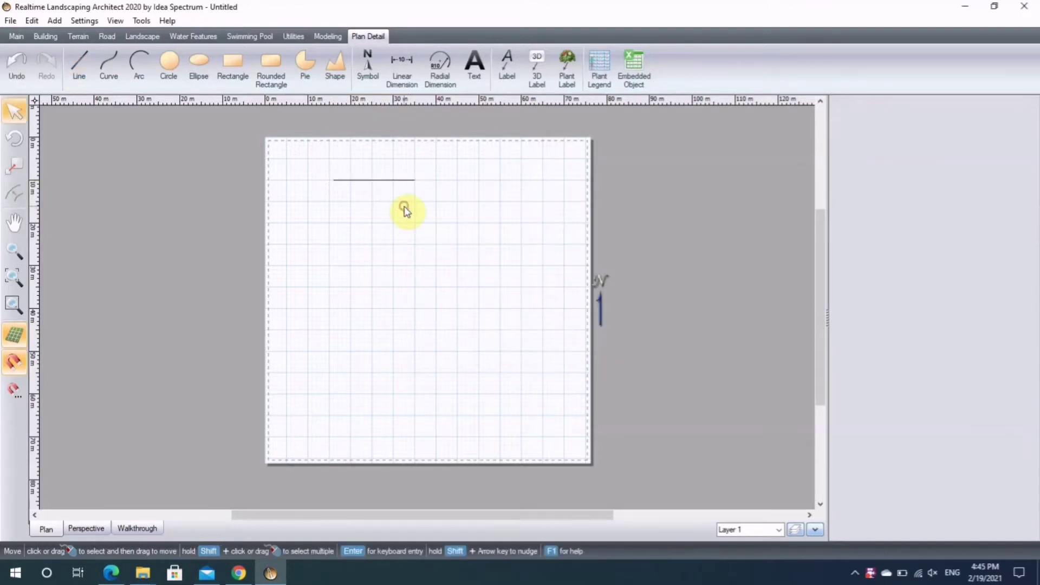
- Start a curve near the line's right end and shape a notch with segments about 8.6 m and 6.5 m long
scroll(390, 209, up, 1)
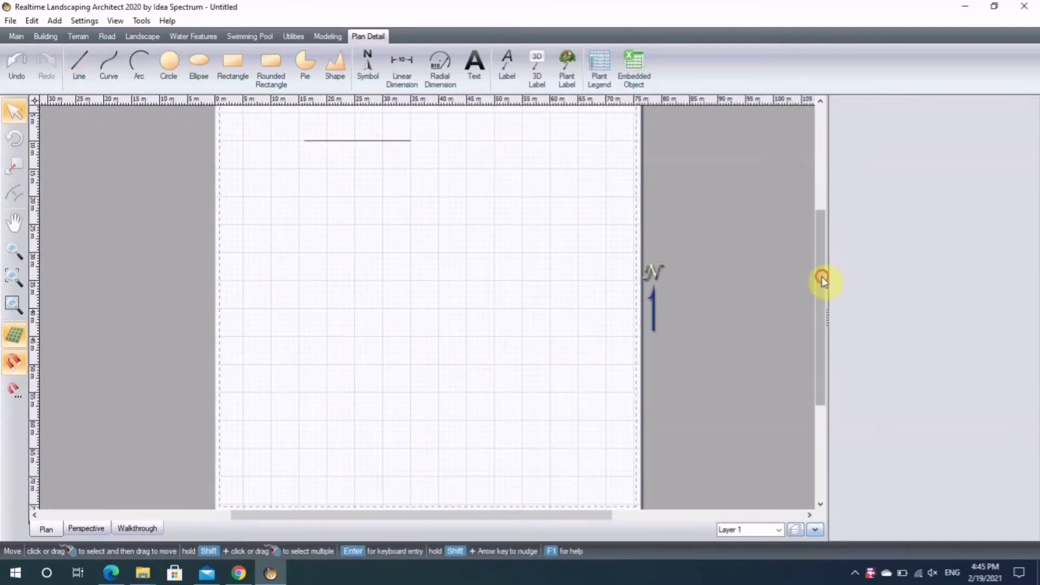
drag(821, 276, 820, 223)
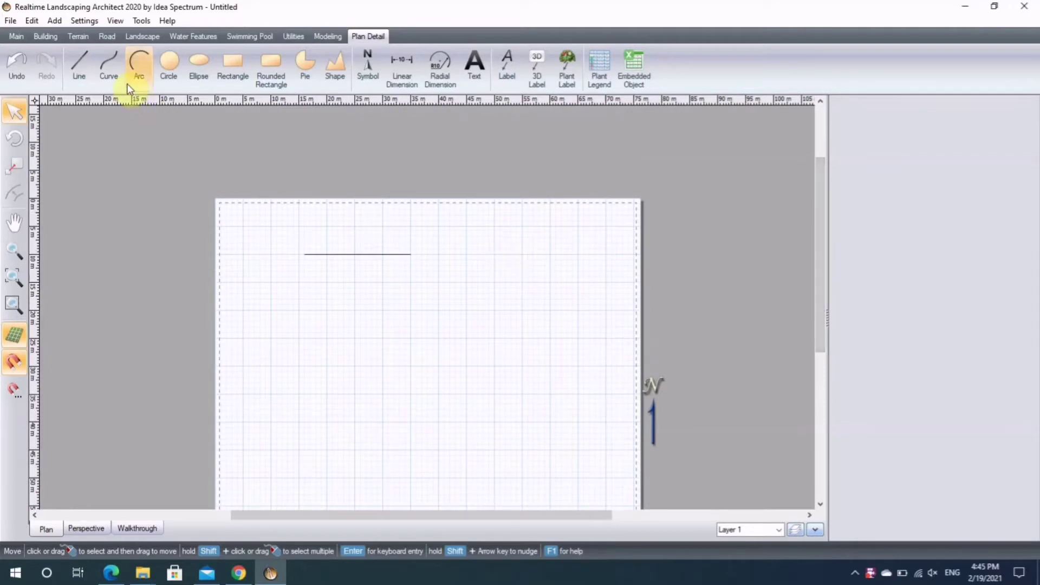
click(109, 68)
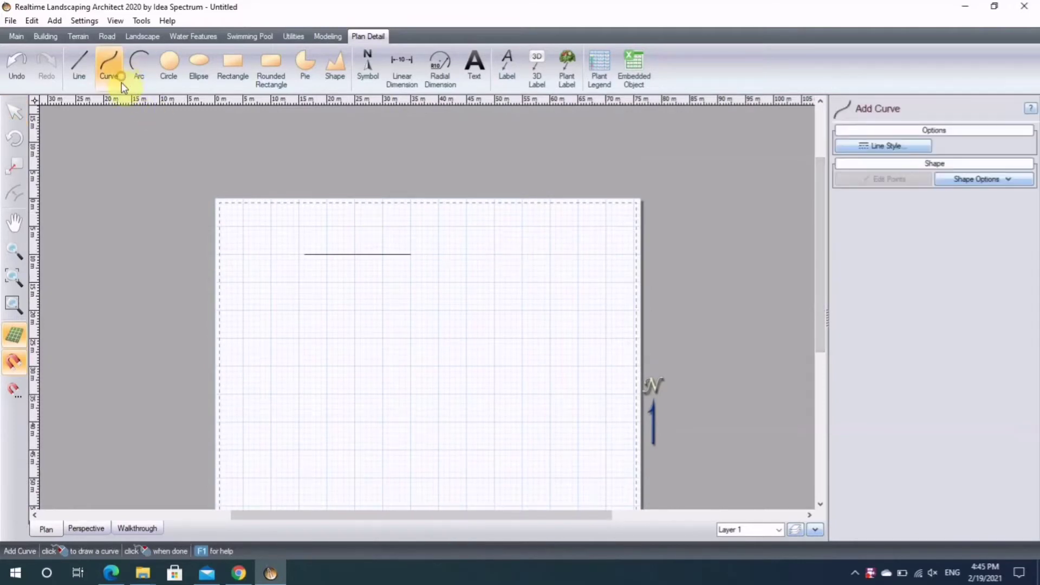
click(412, 259)
click(432, 248)
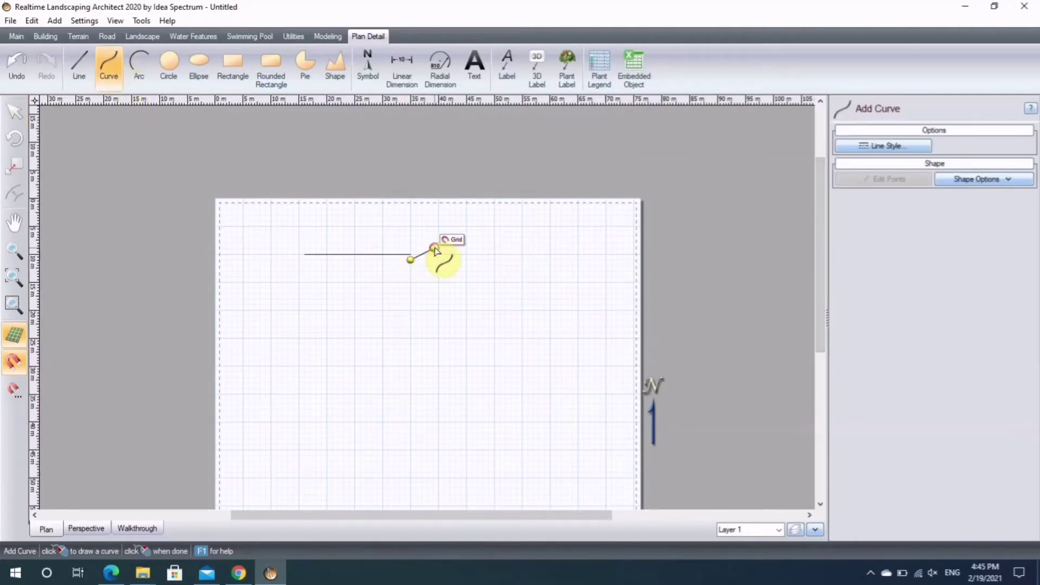
click(422, 276)
click(467, 287)
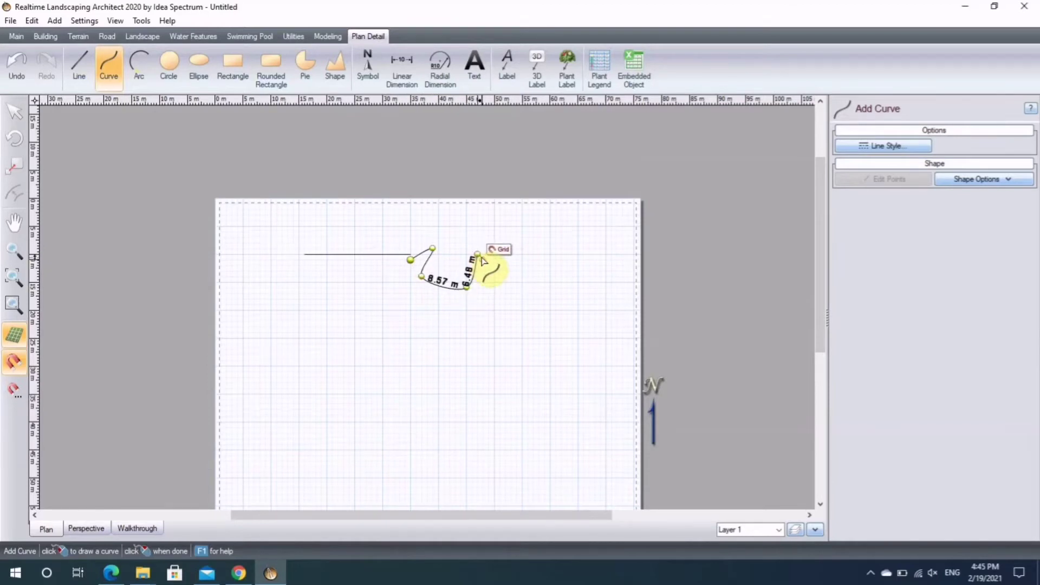
key(Tab)
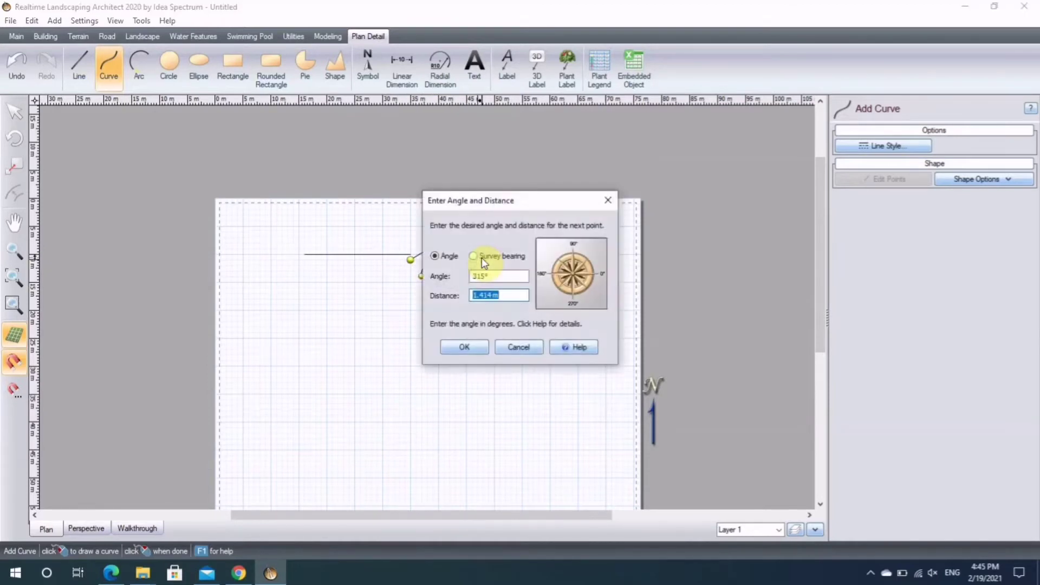
click(608, 200)
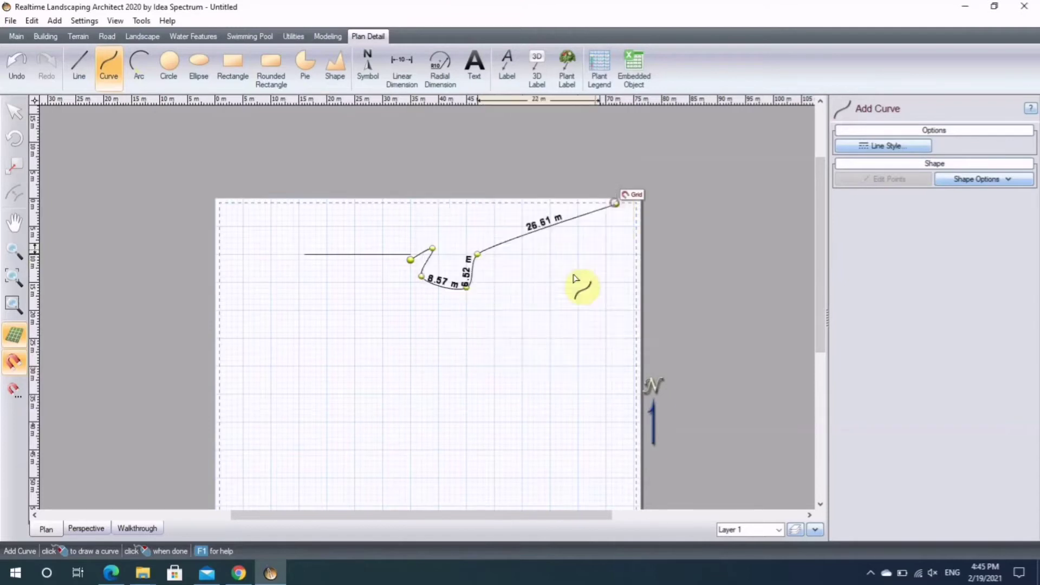
- Continue the curve down and around below the line, with a bottom segment about 38.7 m long, and close it at its start point
click(500, 305)
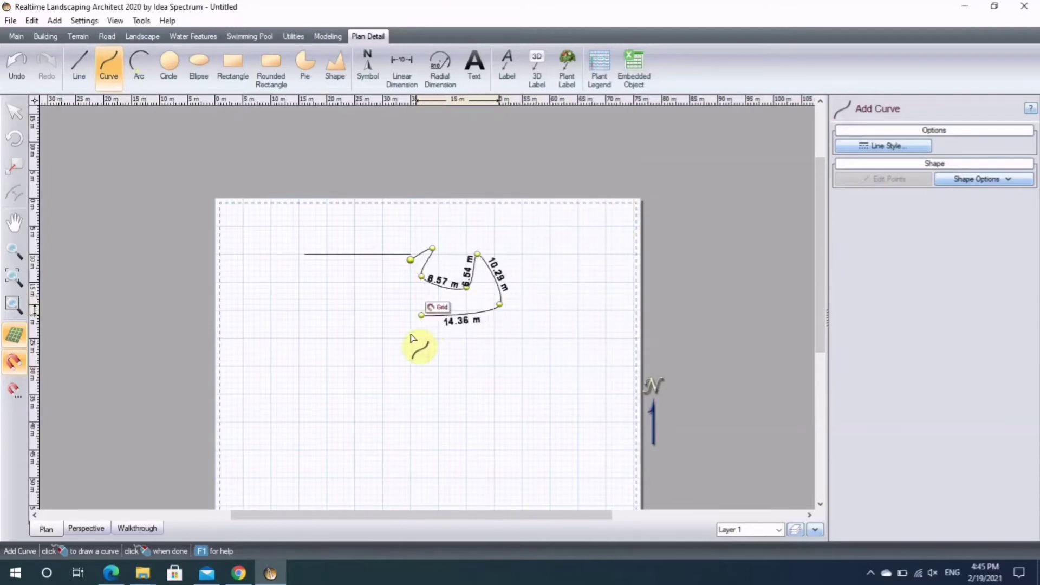
click(510, 366)
click(298, 371)
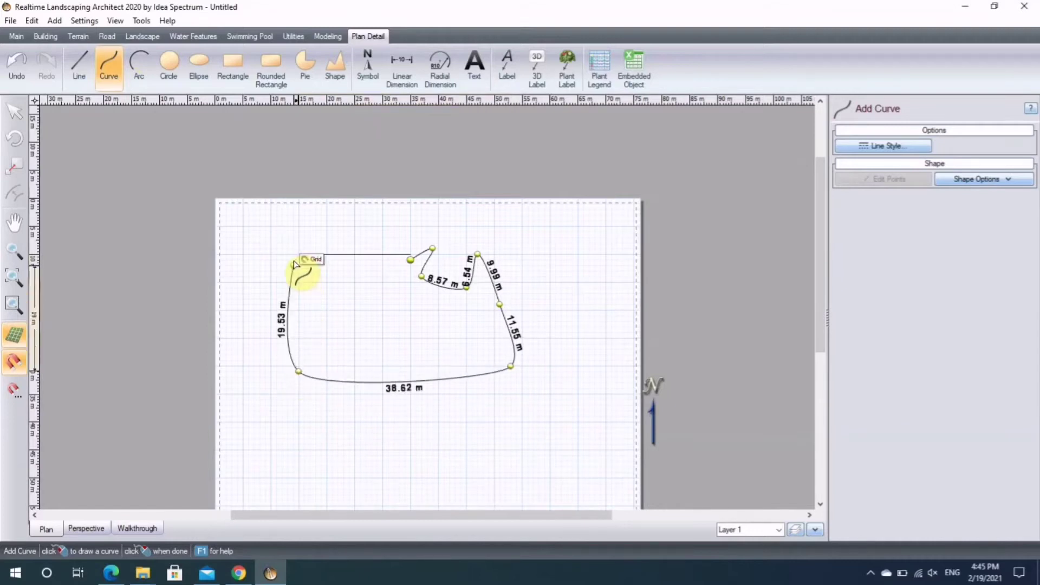
click(315, 255)
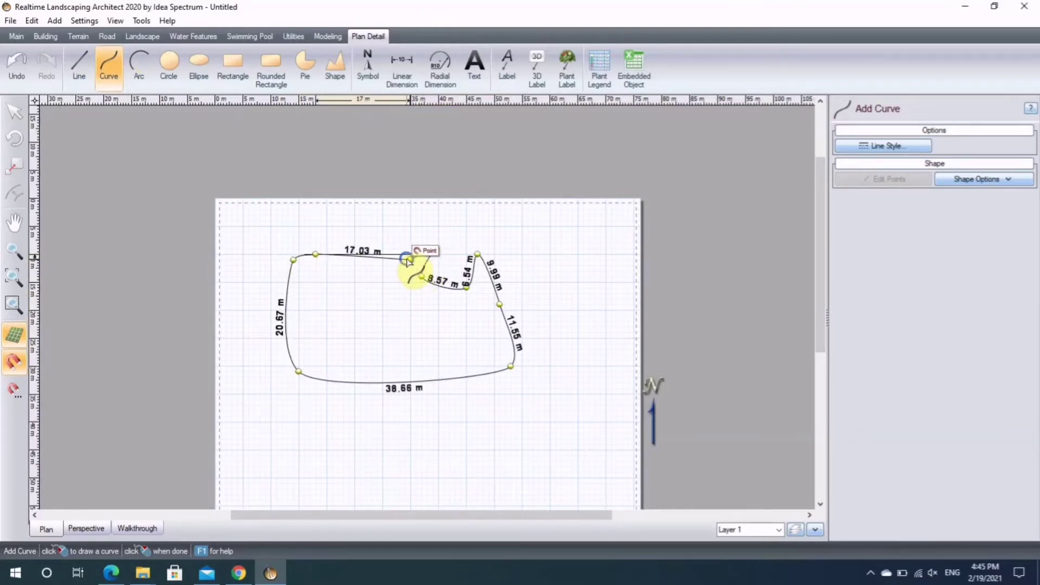
right_click(410, 265)
click(395, 325)
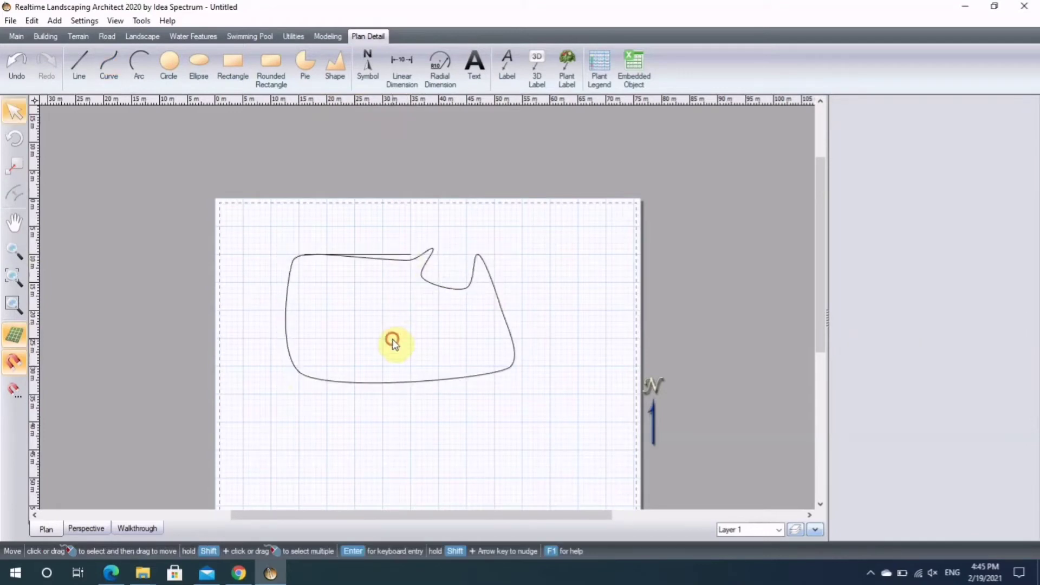
- Draw a shallow, downward-bulging arc by center, start and end points inside the lower part of the closed curve
click(144, 73)
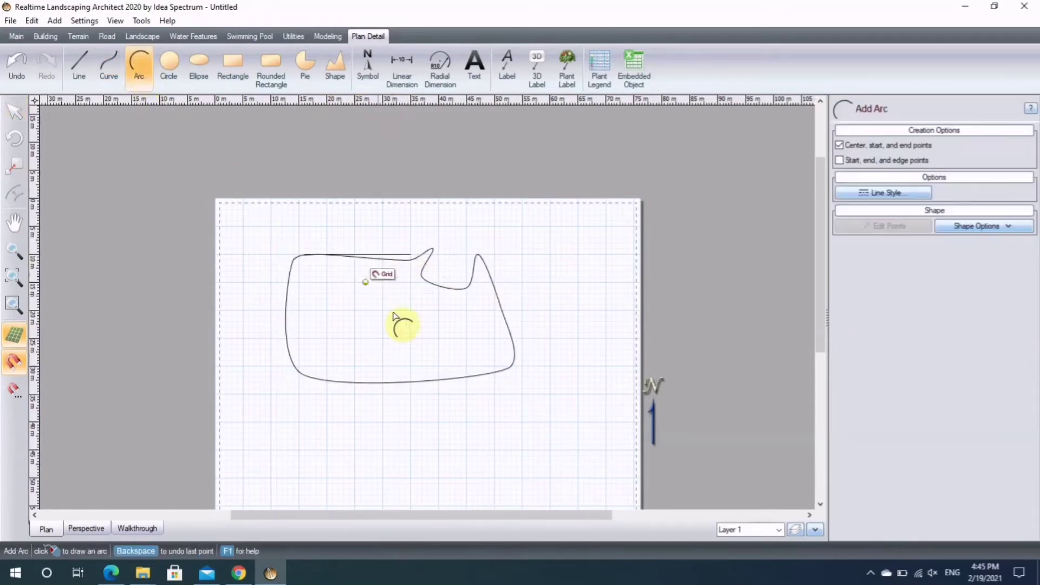
click(399, 315)
click(377, 360)
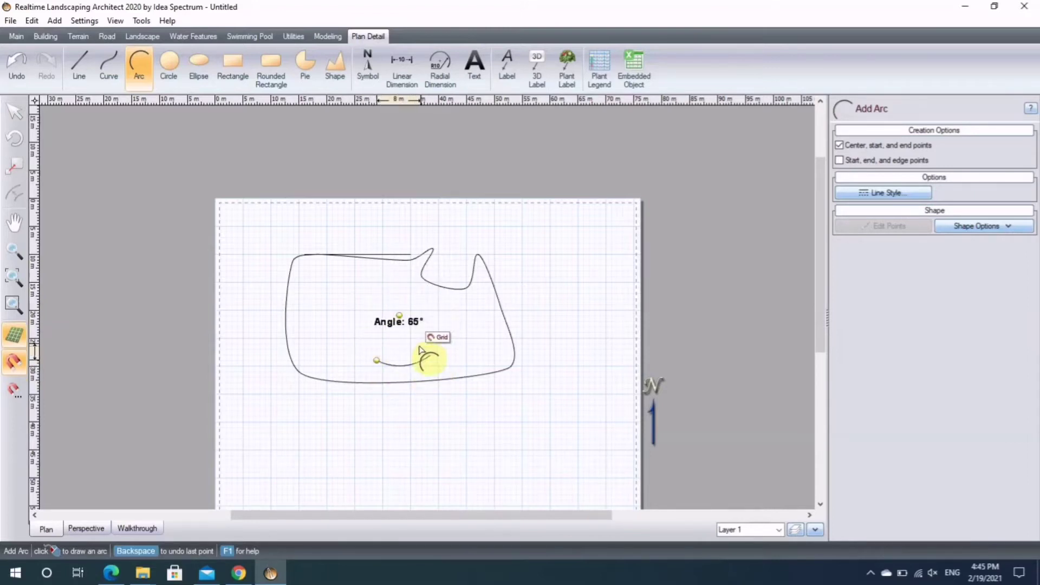
click(434, 372)
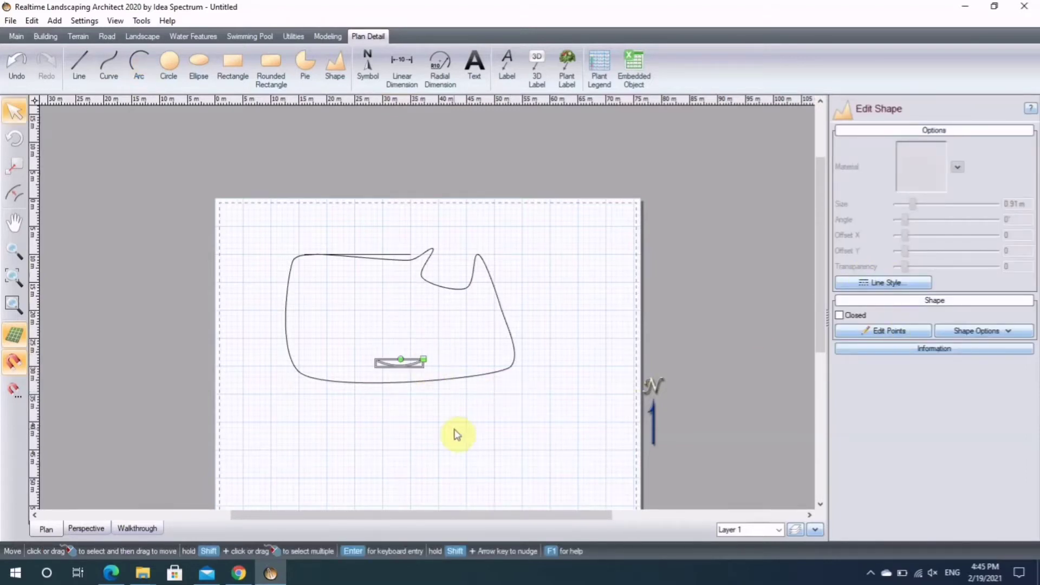
- Draw a second arc by center, start and end points below the curve's lower right corner, with a radius of 8 m and about 171°
click(139, 62)
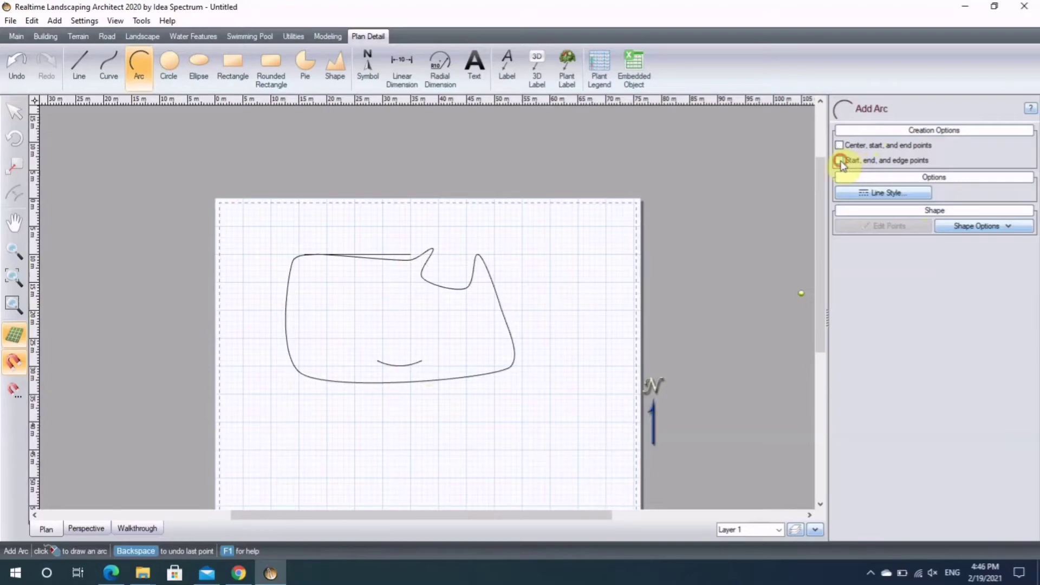
click(839, 146)
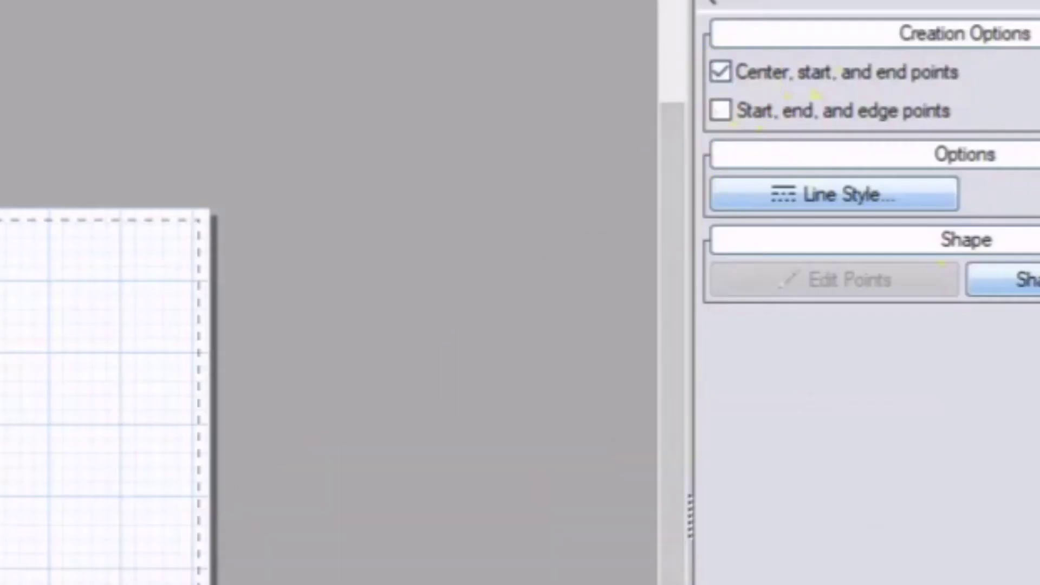
click(505, 393)
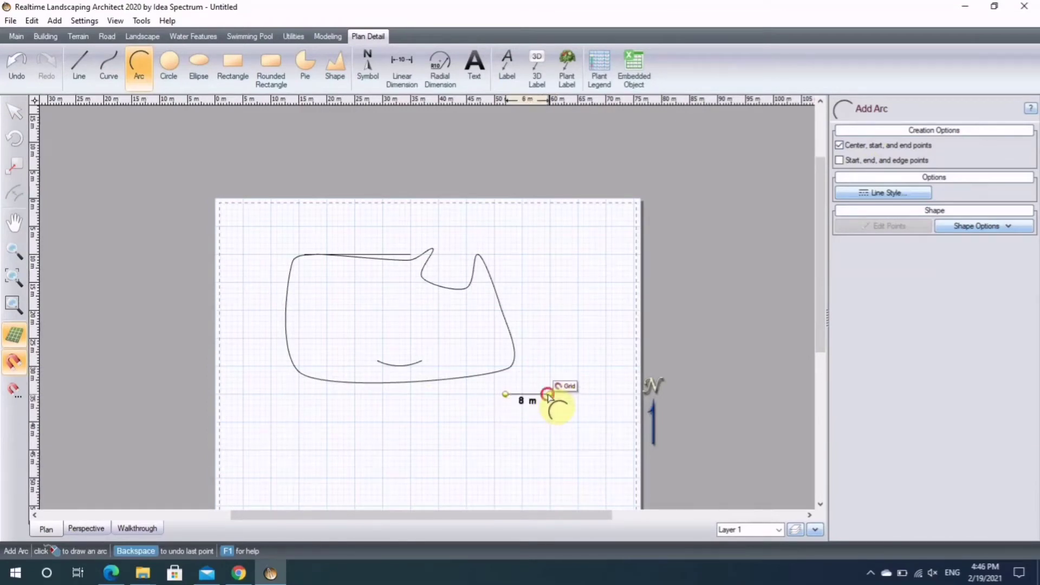
click(547, 394)
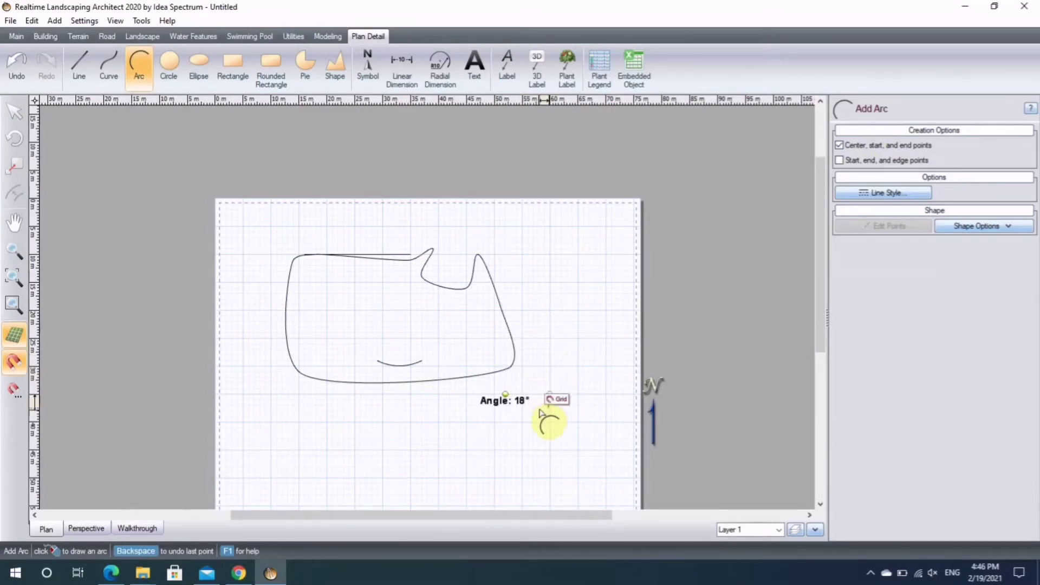
click(442, 409)
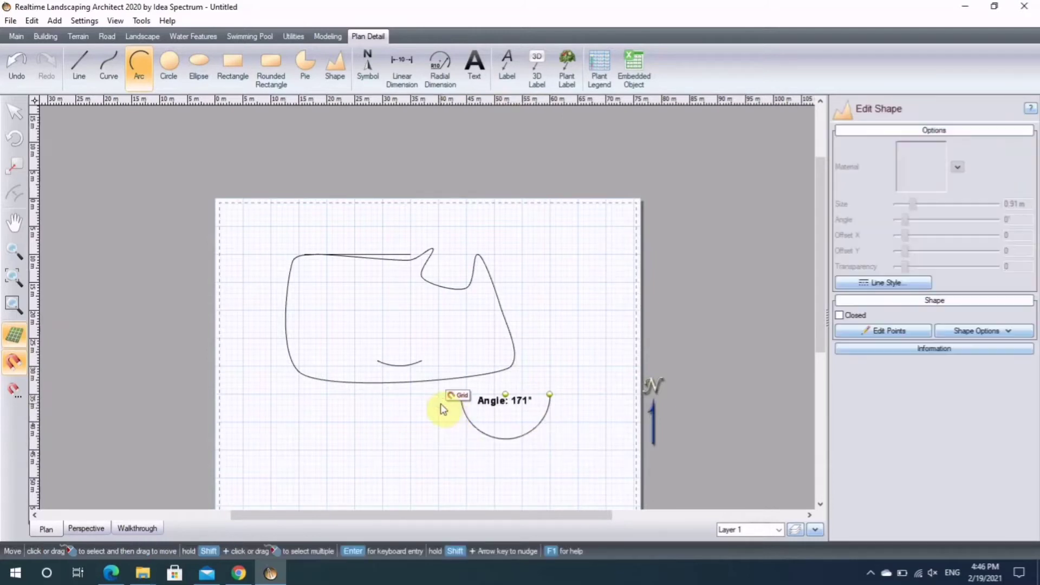
click(428, 416)
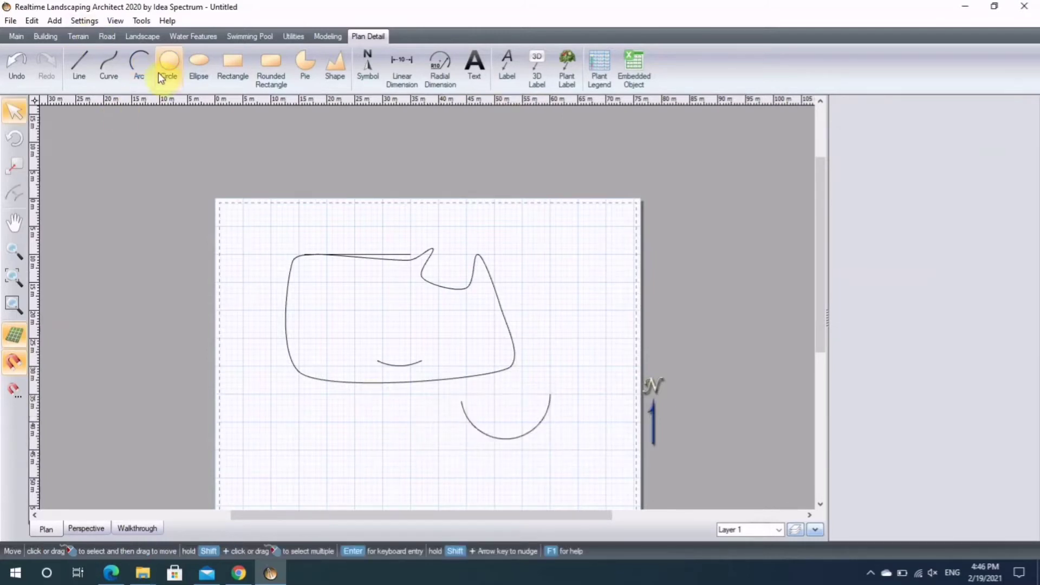
- Draw a third arc by start, end and edge points below the closed curve's left half, with a diameter of about 17.2 m
click(140, 64)
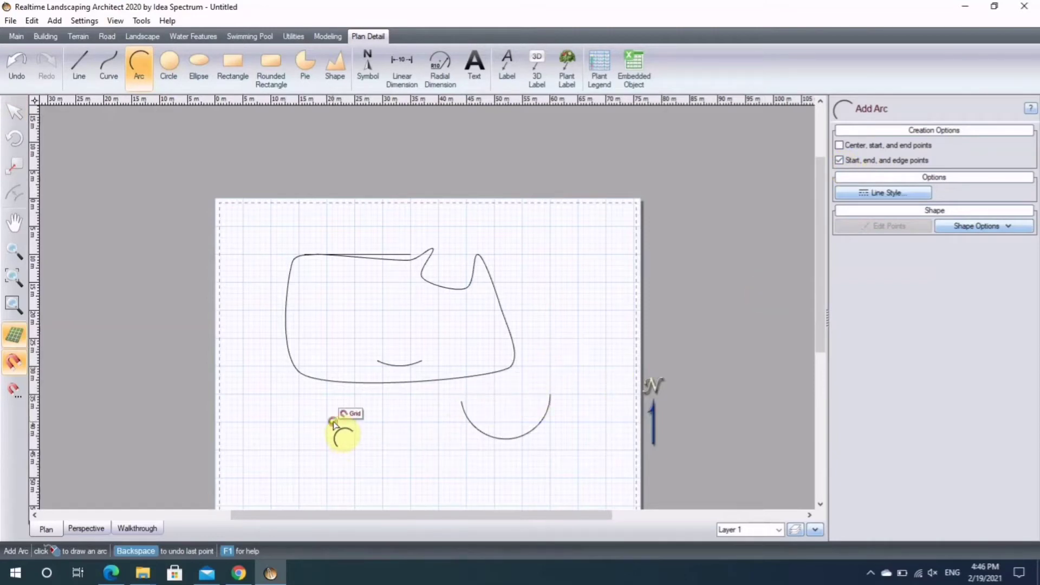
click(332, 422)
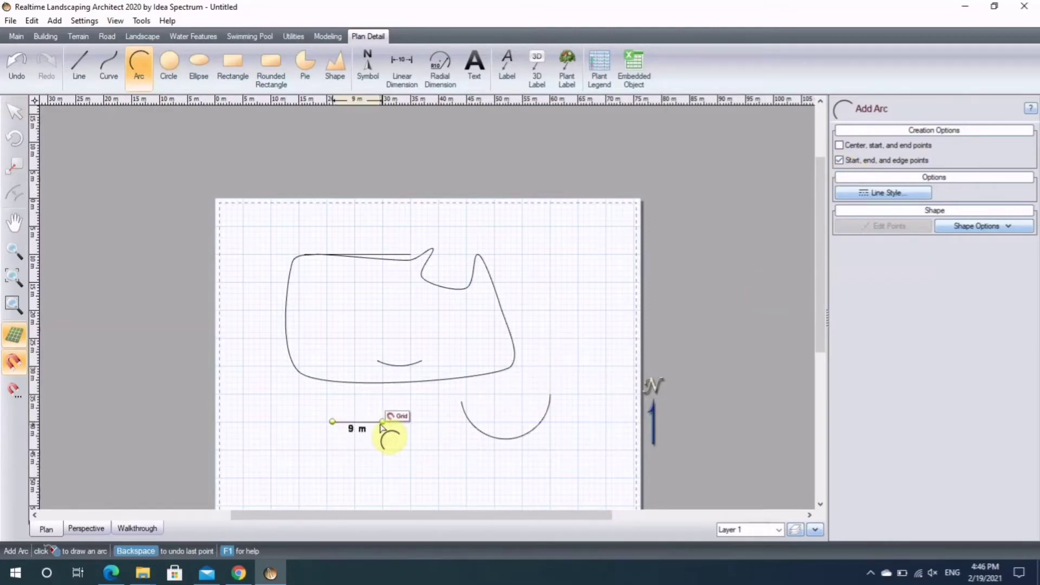
click(411, 422)
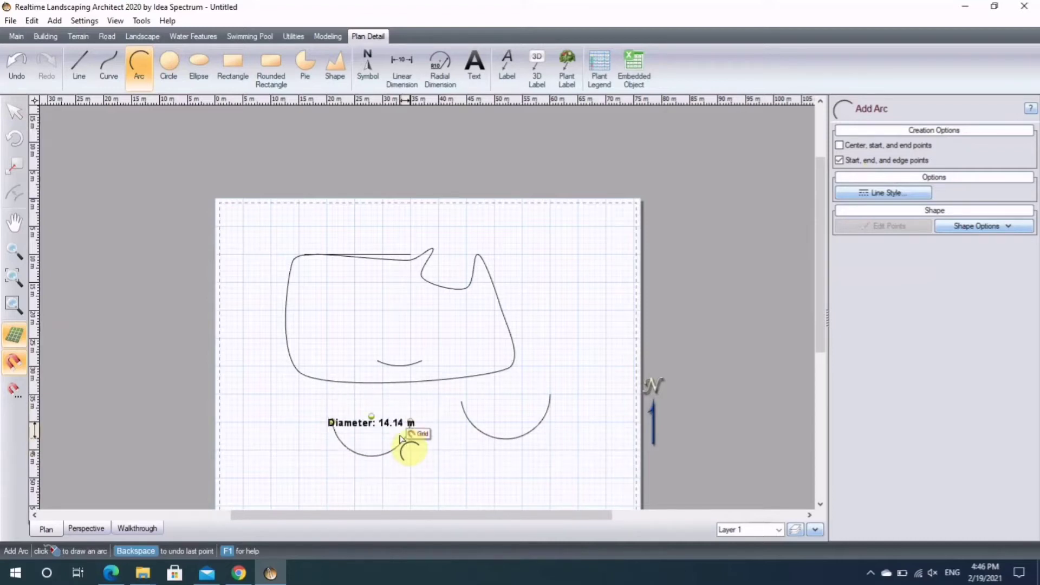
click(401, 438)
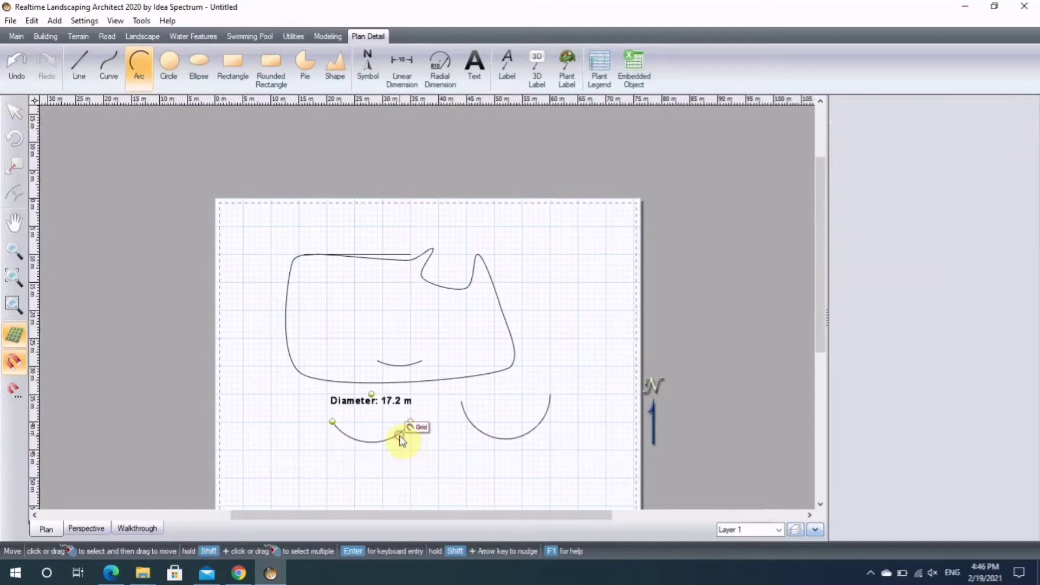
click(505, 449)
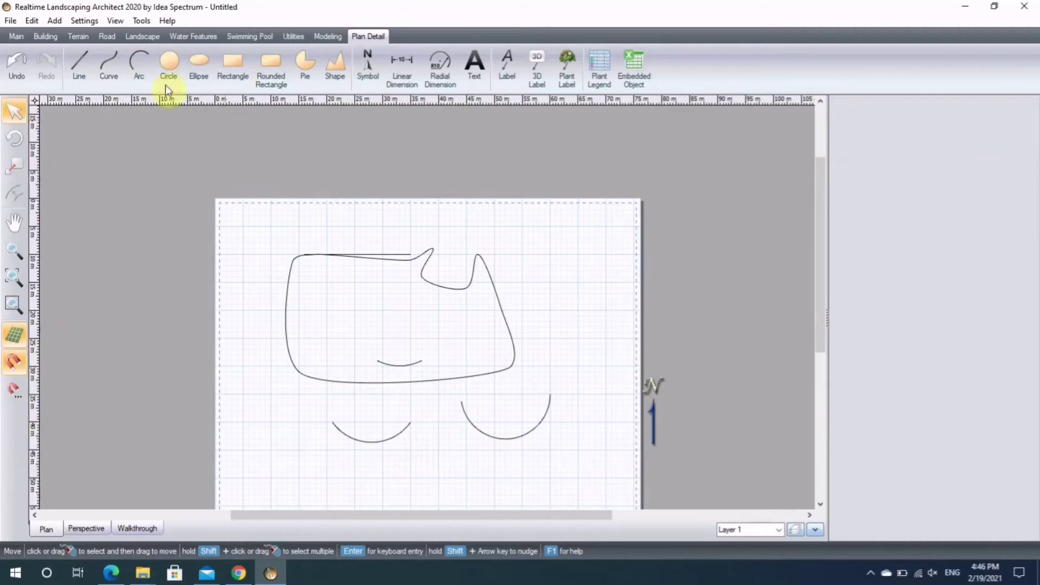
- Examine the type, width, corner and color choices in the line style settings for new arcs, keeping the style as it is
click(139, 70)
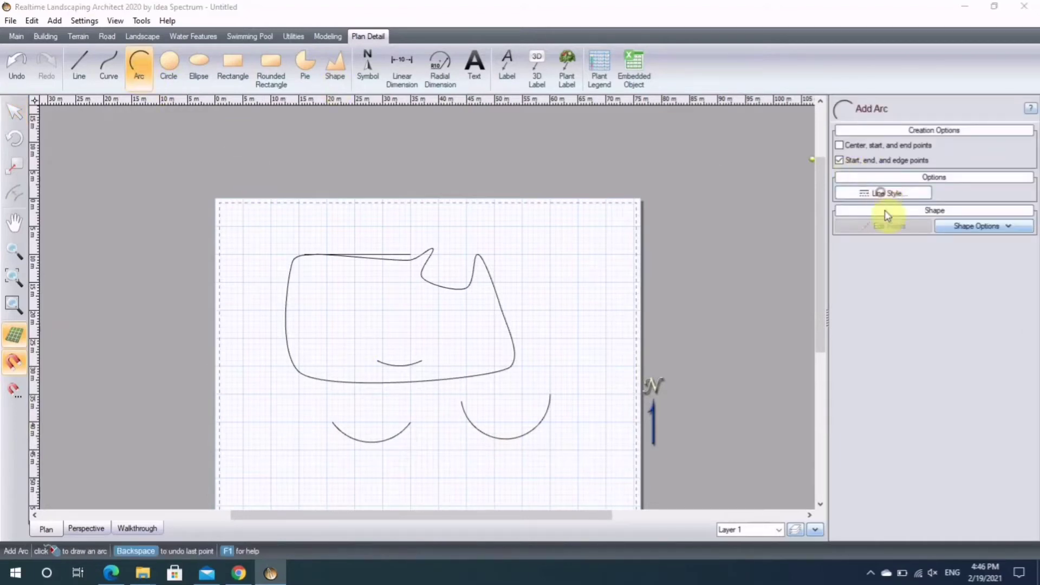
click(882, 193)
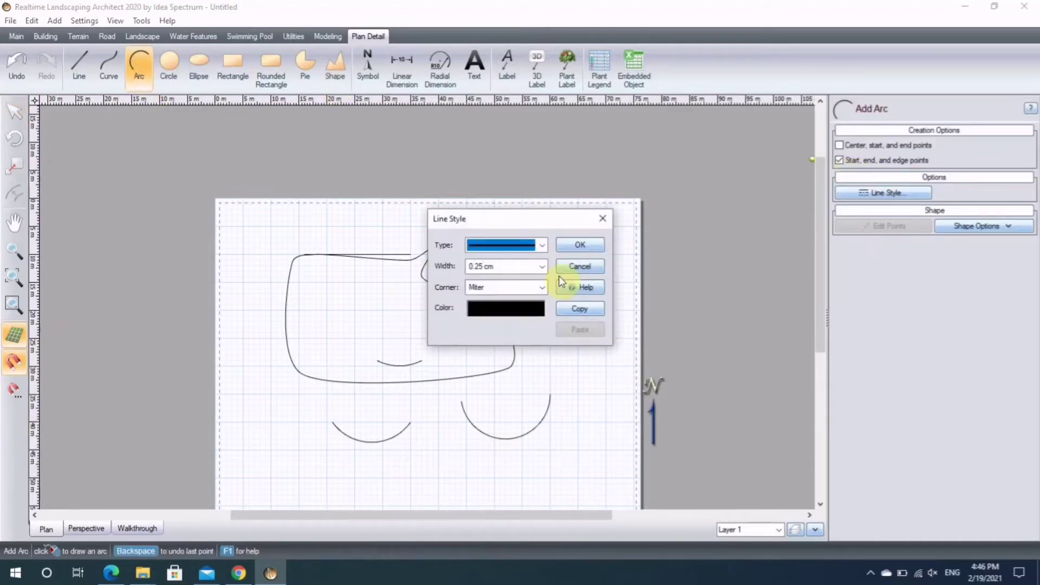
click(541, 247)
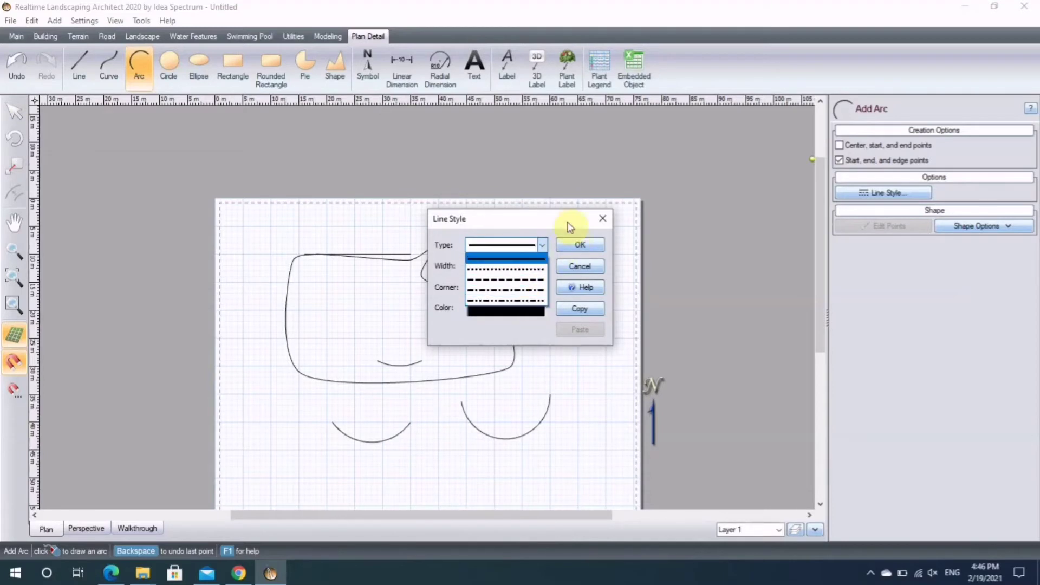
click(567, 222)
click(542, 265)
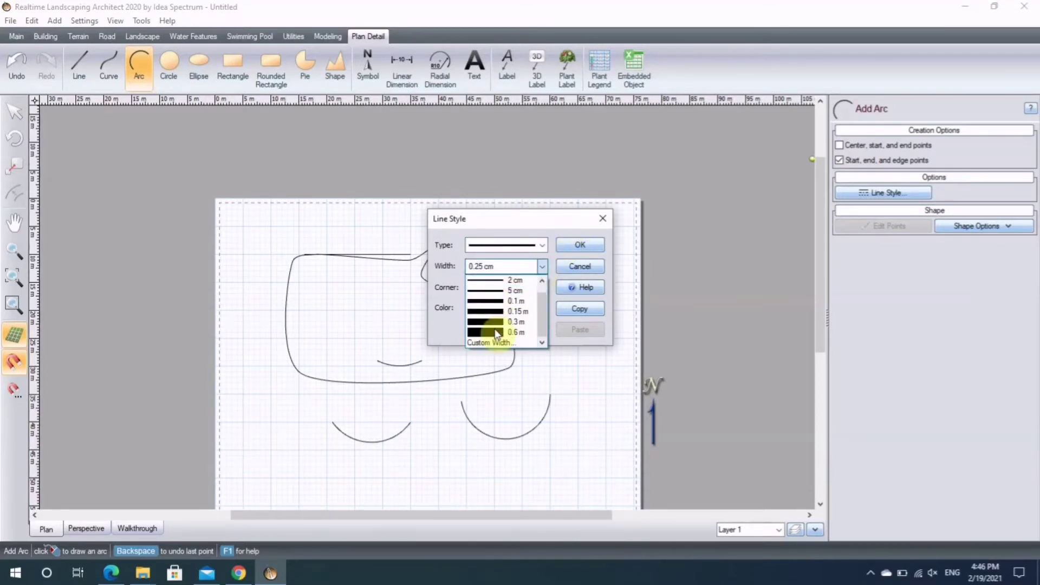
click(509, 219)
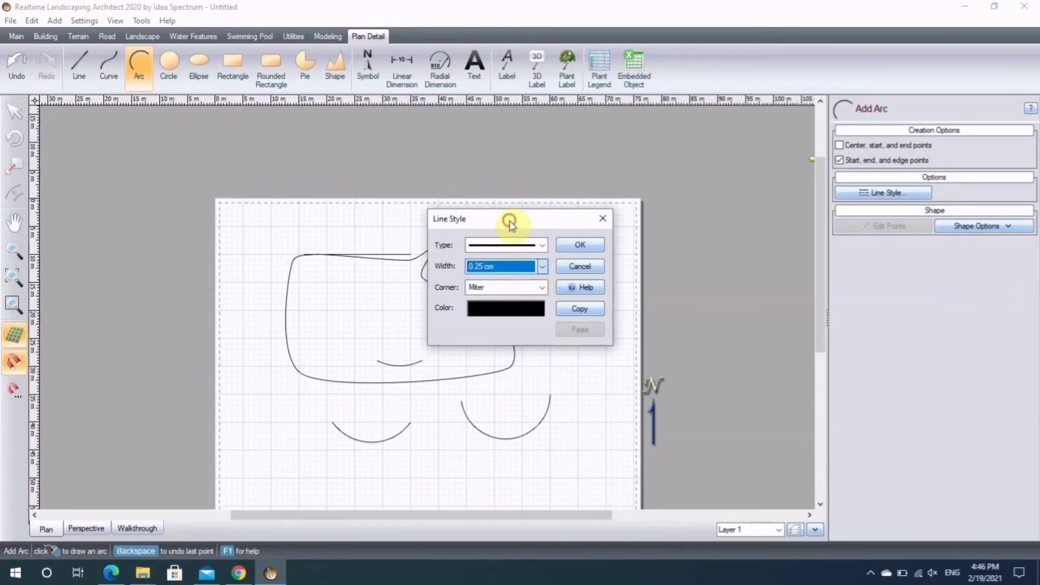
click(503, 287)
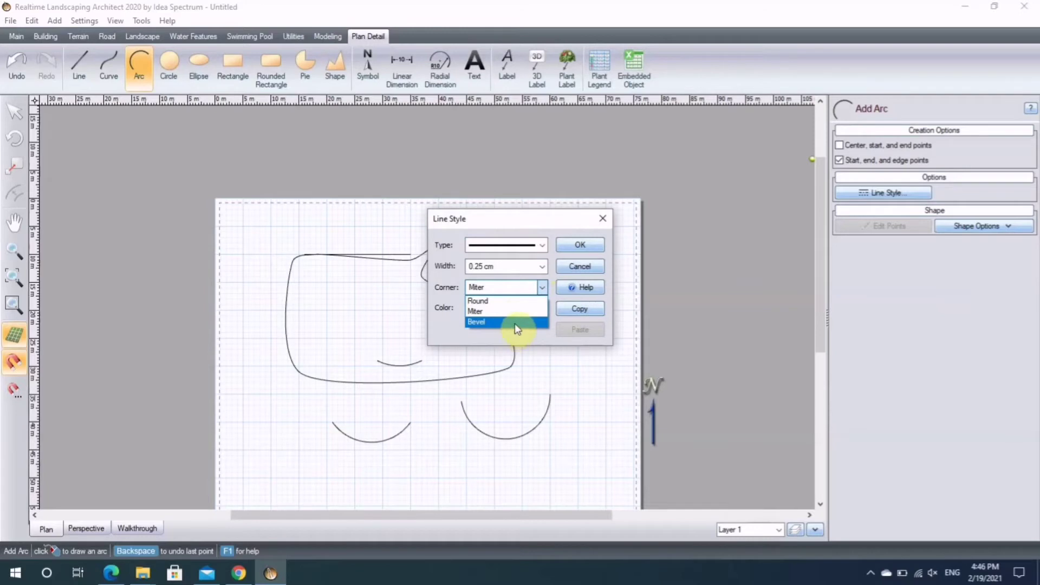
click(511, 333)
click(509, 310)
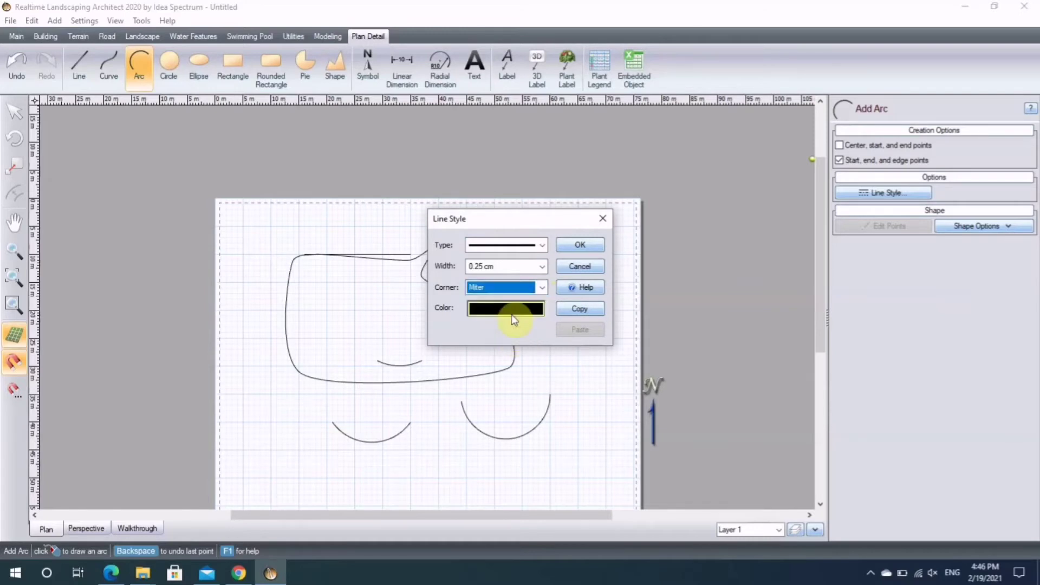
click(655, 179)
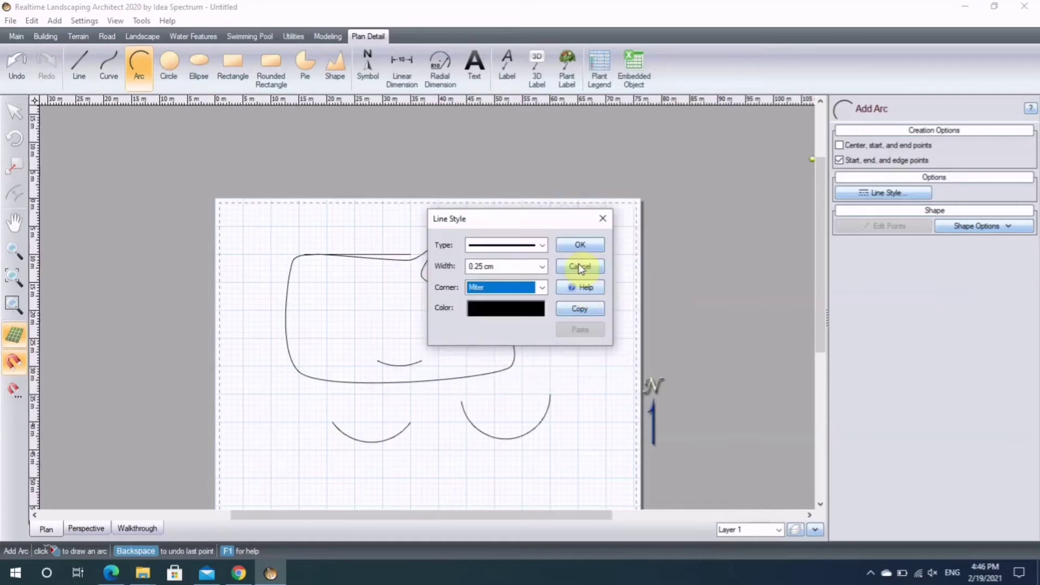
click(579, 248)
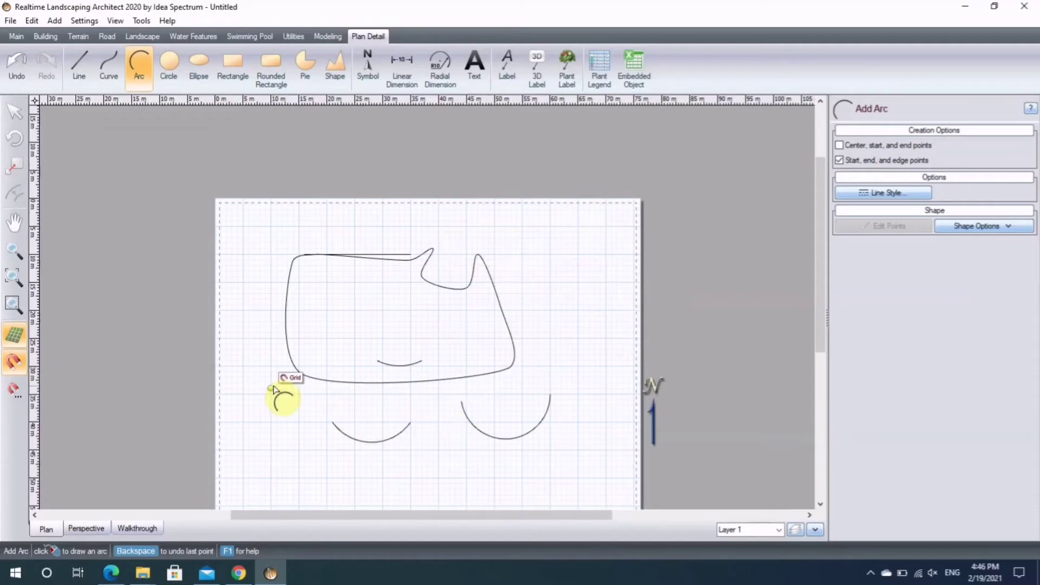
- Draw a circle by center and radius points near the page's right edge, with a radius of about 5.1 m
click(163, 71)
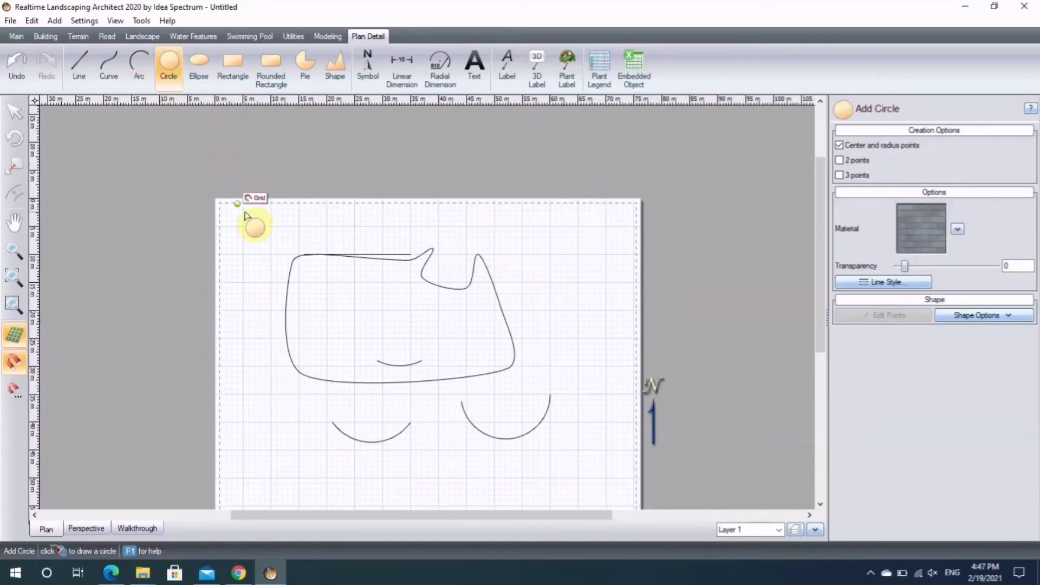
click(600, 287)
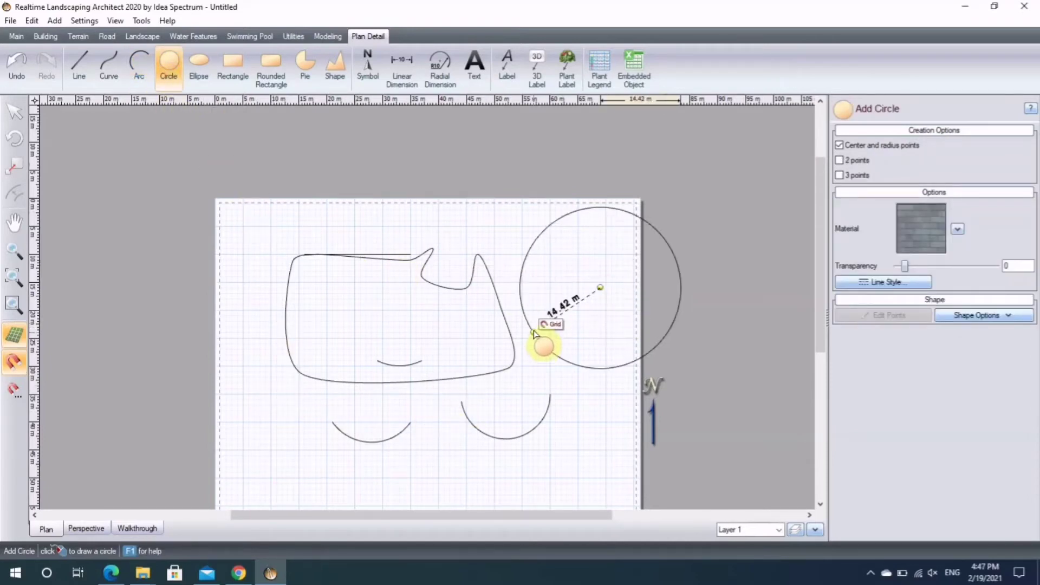
click(572, 293)
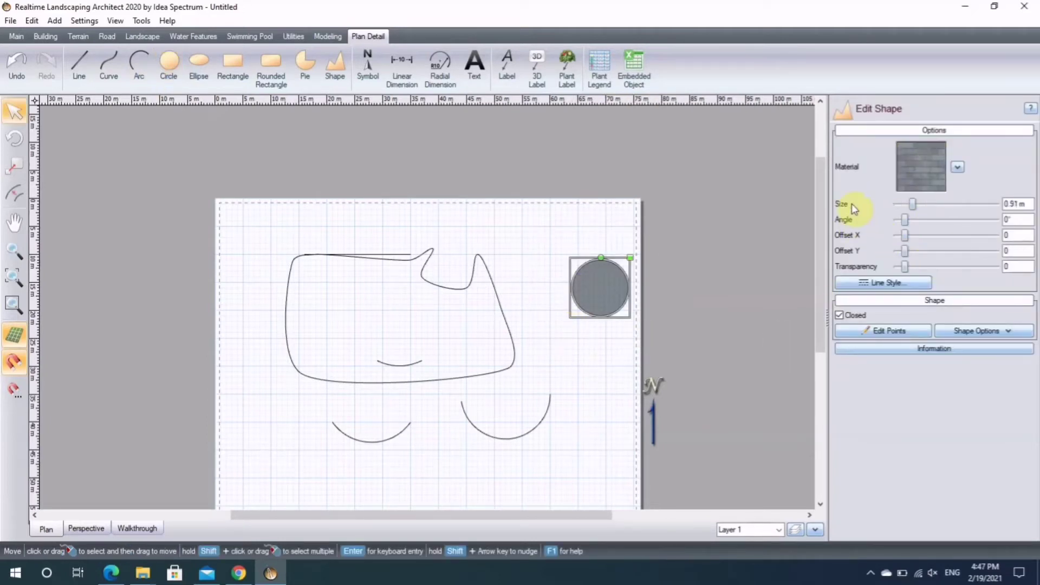
- Set the circle's material size to 7.21 m, angle to 84°, offsets to X 32 and Y 20.3, and transparency to 66, keeping its line style
click(961, 204)
click(973, 210)
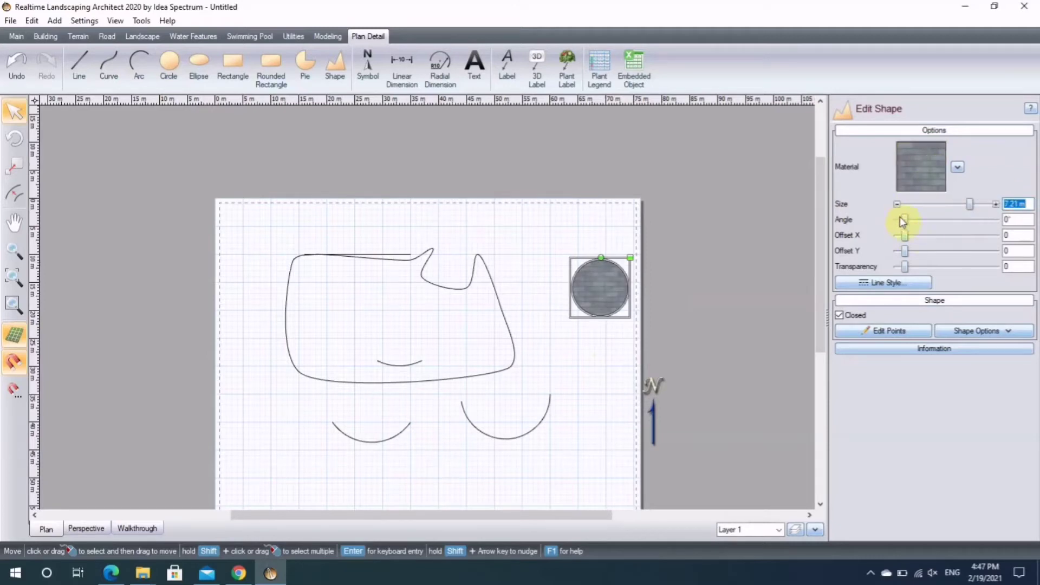
drag(904, 217, 959, 266)
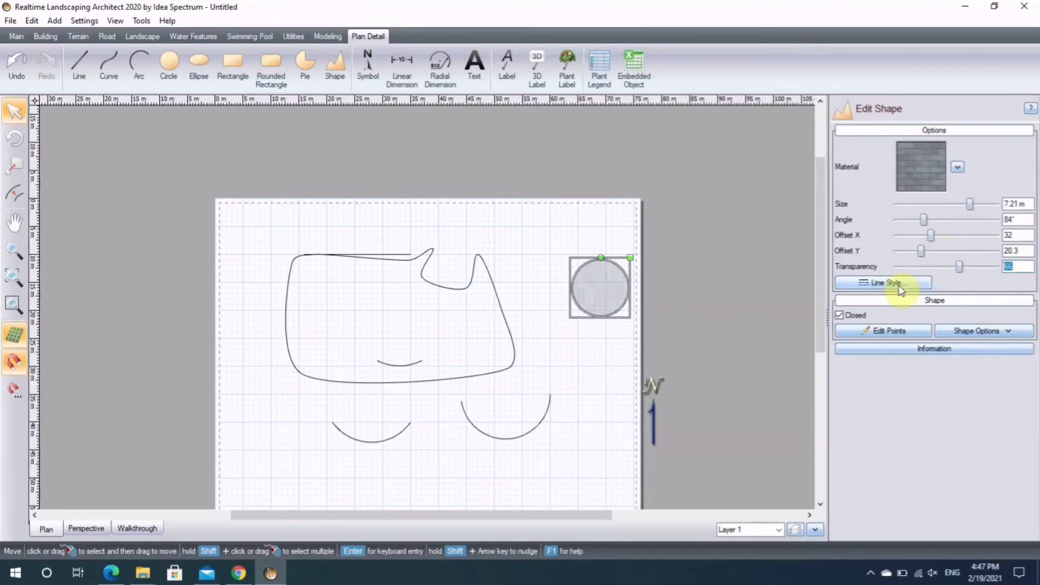
click(899, 284)
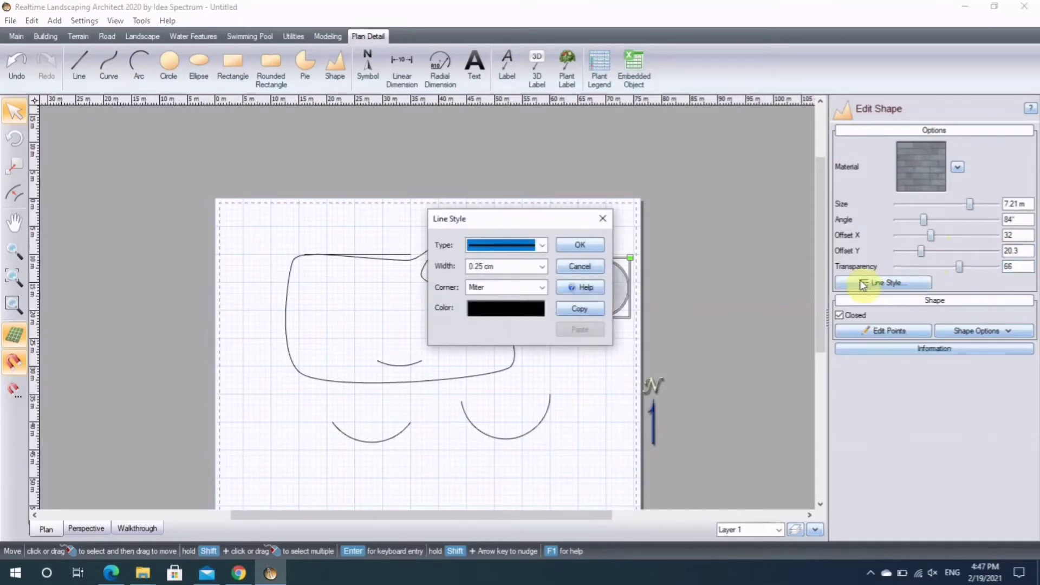
click(569, 244)
- Edit the circle's points and try rounding and beveling its corners
click(888, 330)
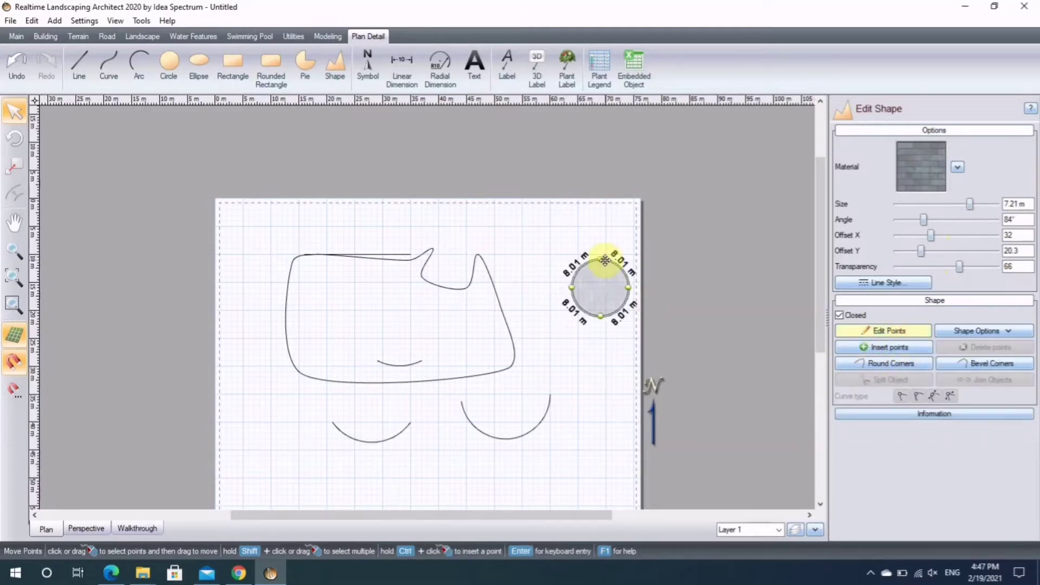
click(888, 365)
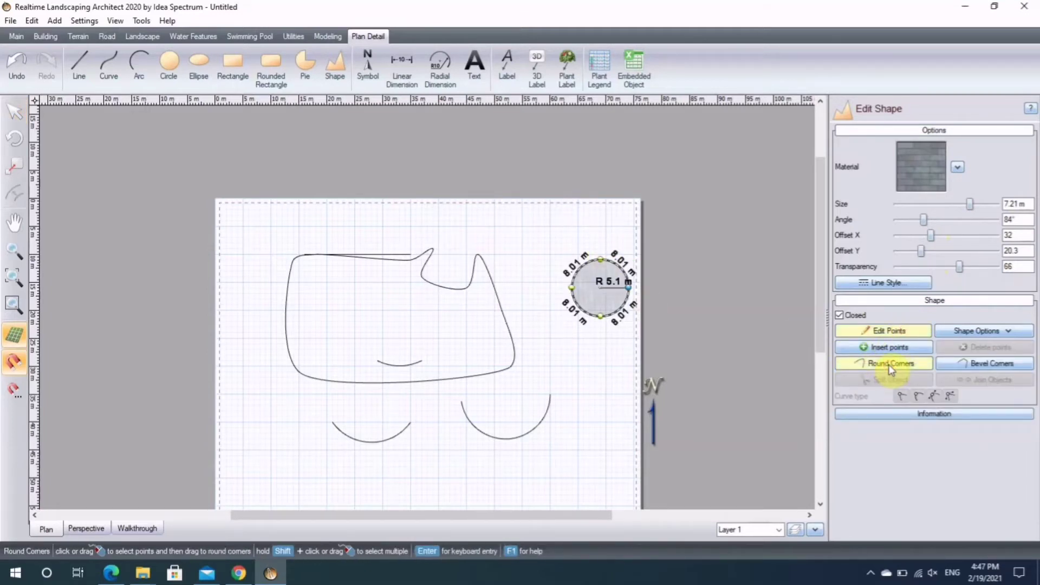
click(888, 366)
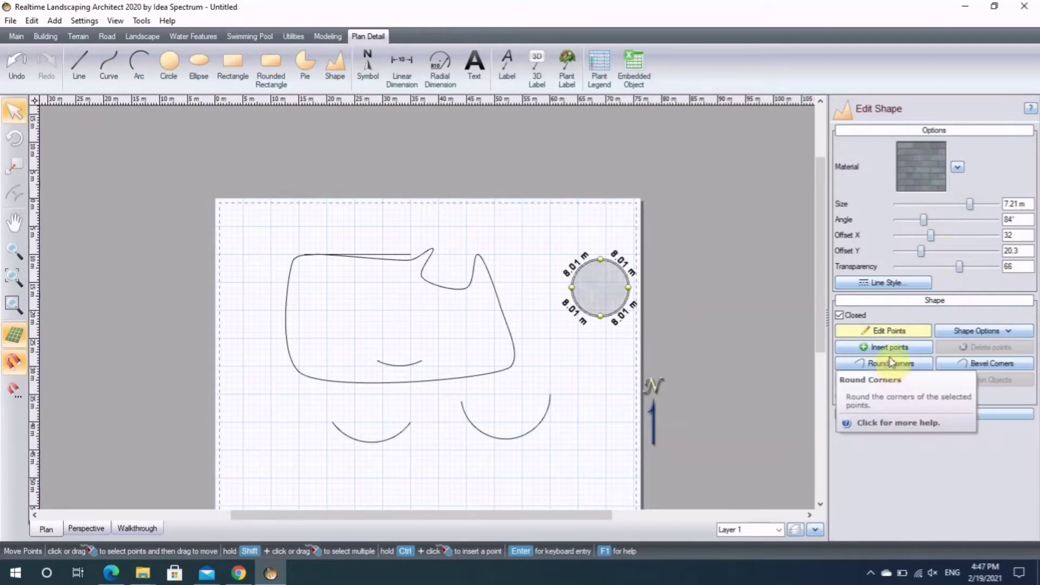
click(976, 365)
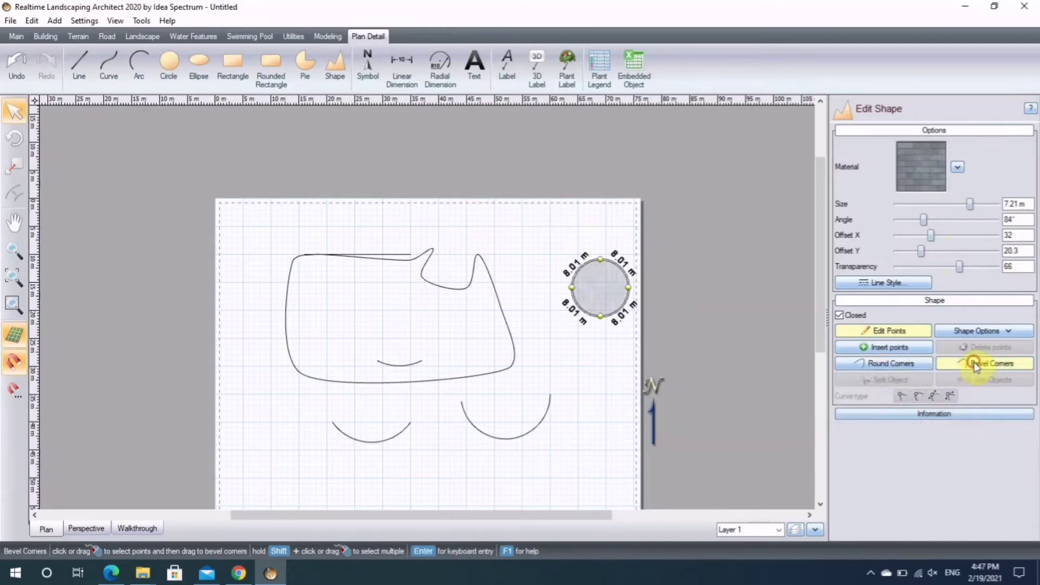
click(600, 317)
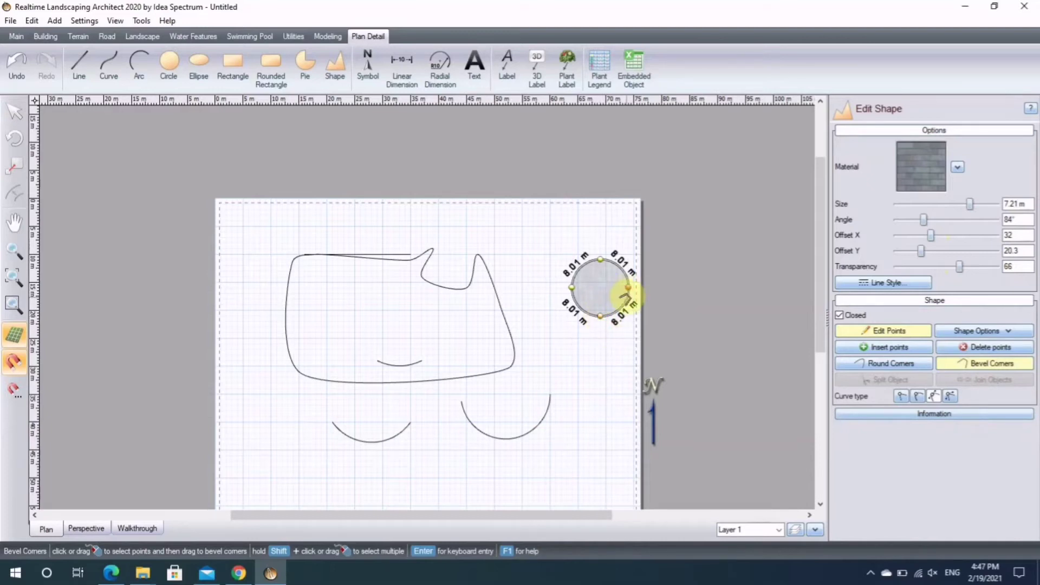
click(945, 363)
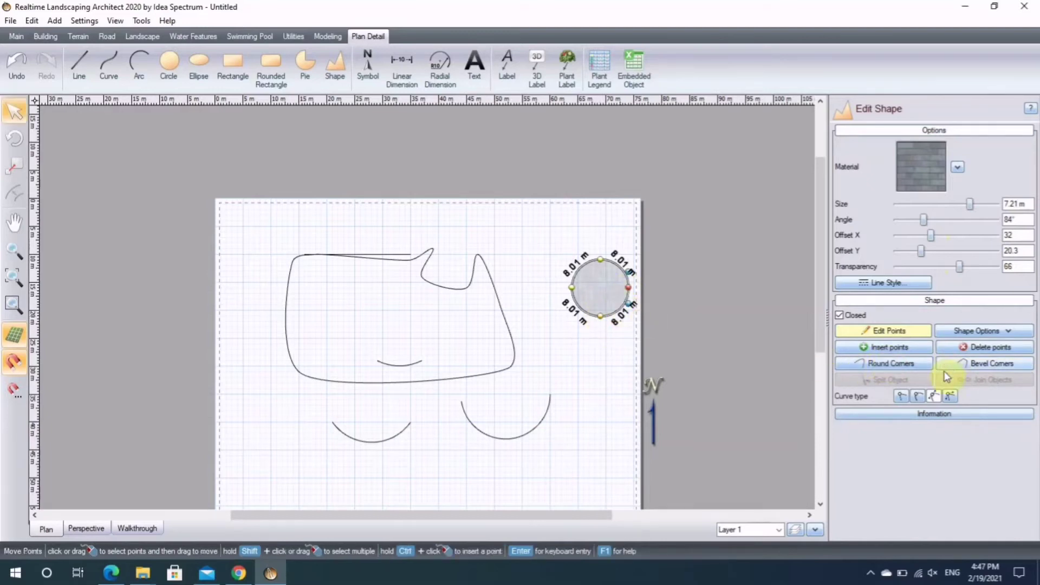
- Insert a point on the circle's upper right edge and keep the circle in point editing
click(899, 347)
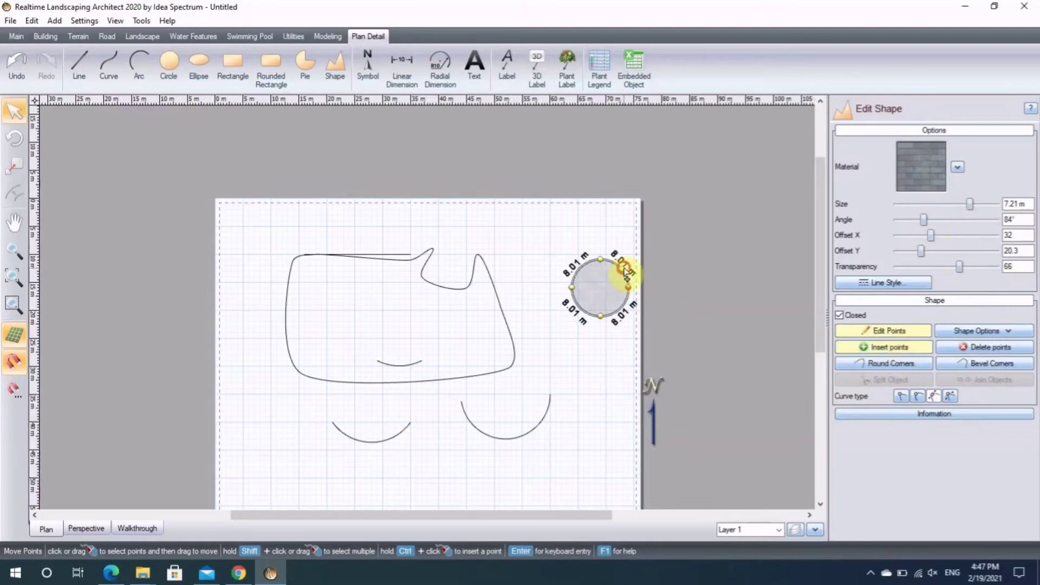
click(875, 331)
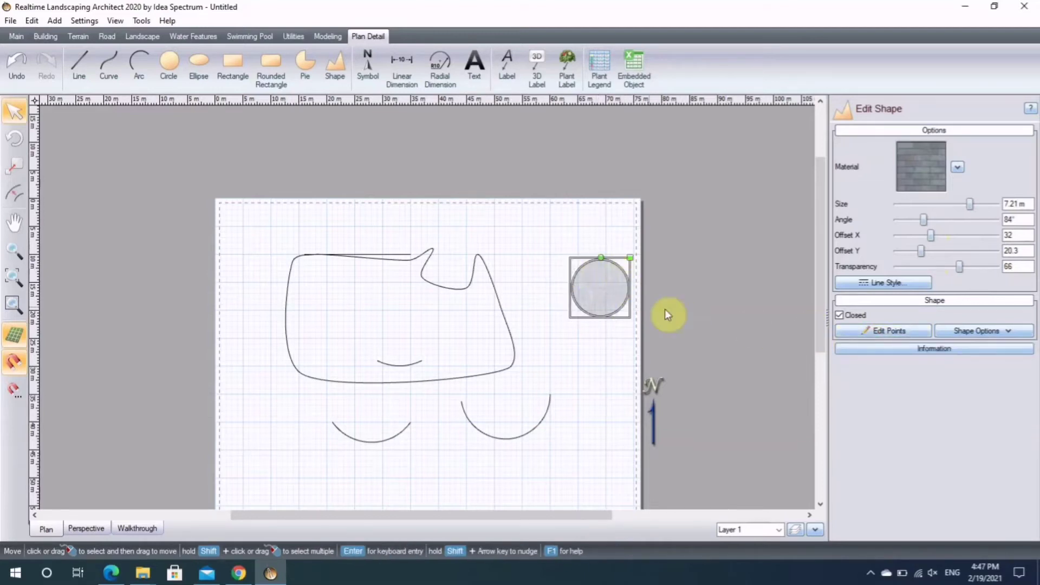
click(866, 330)
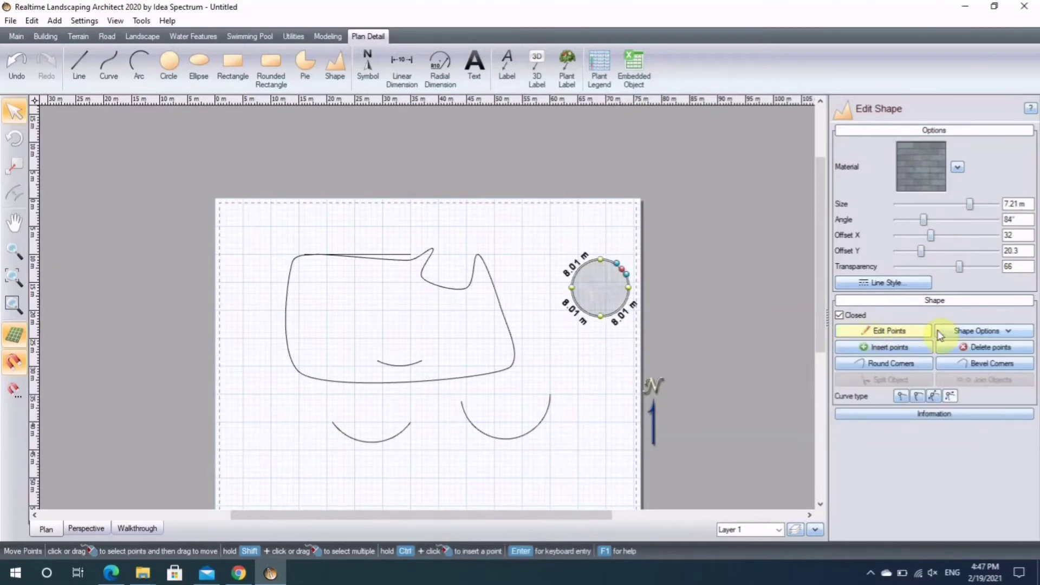
- Look through the shape options, and try the straight corner and linked-handle curve types on the inserted point
click(963, 333)
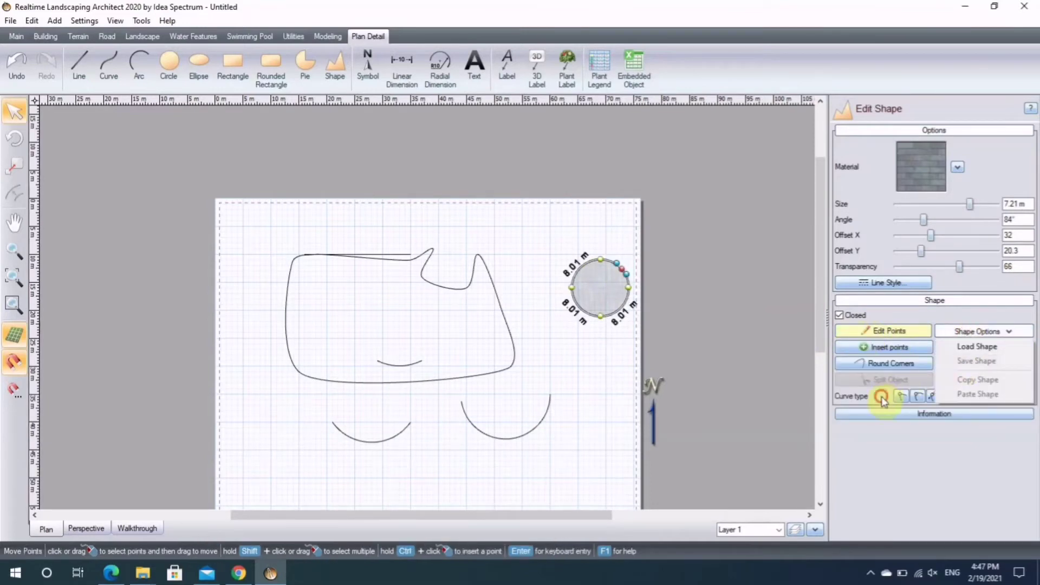
click(900, 396)
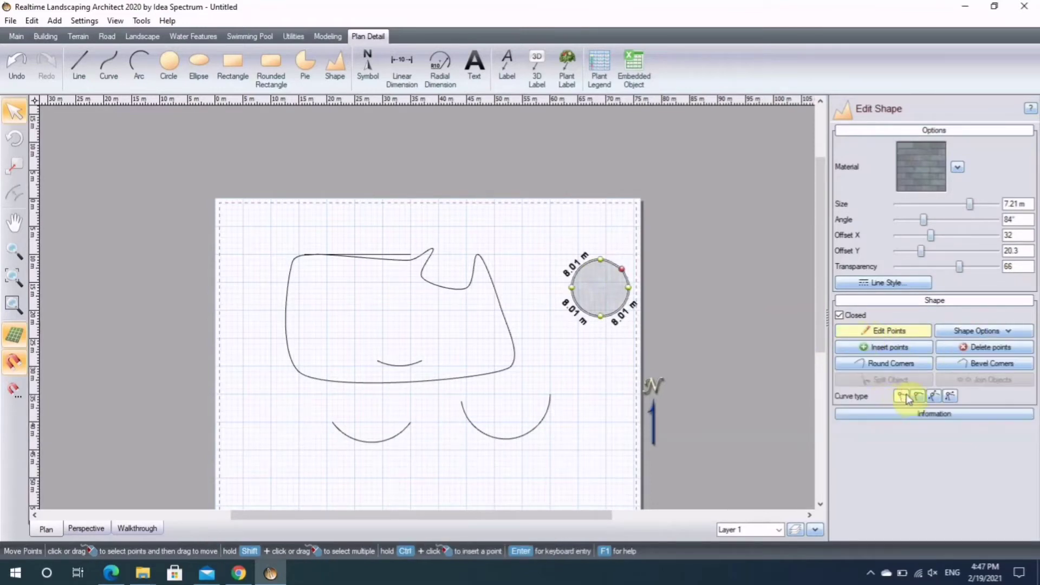
click(933, 397)
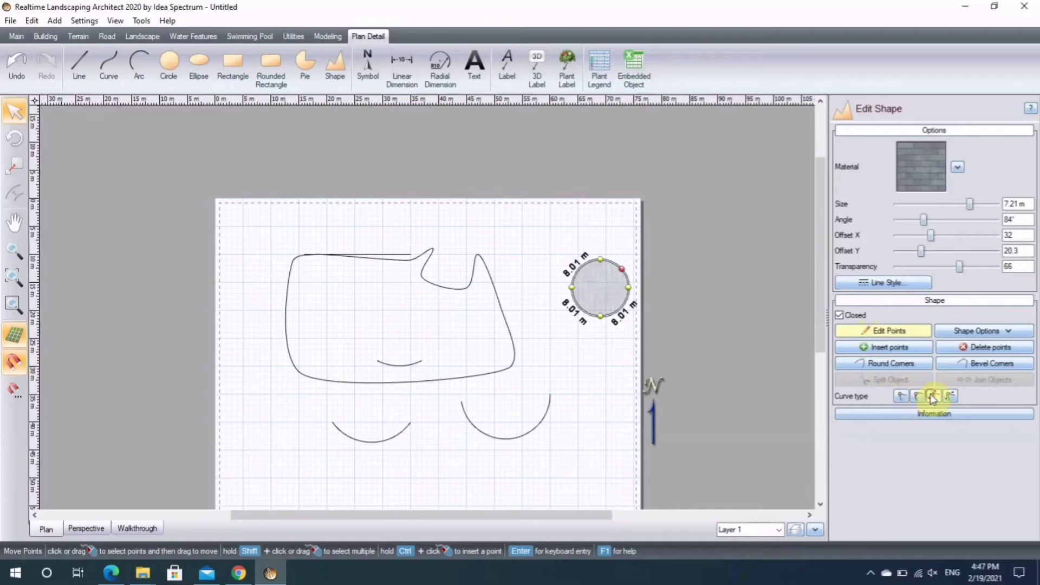
- Give the inserted point the curve type with independent handles and pull its upper handle outward to dent the circle's edge
scroll(673, 286, up, 3)
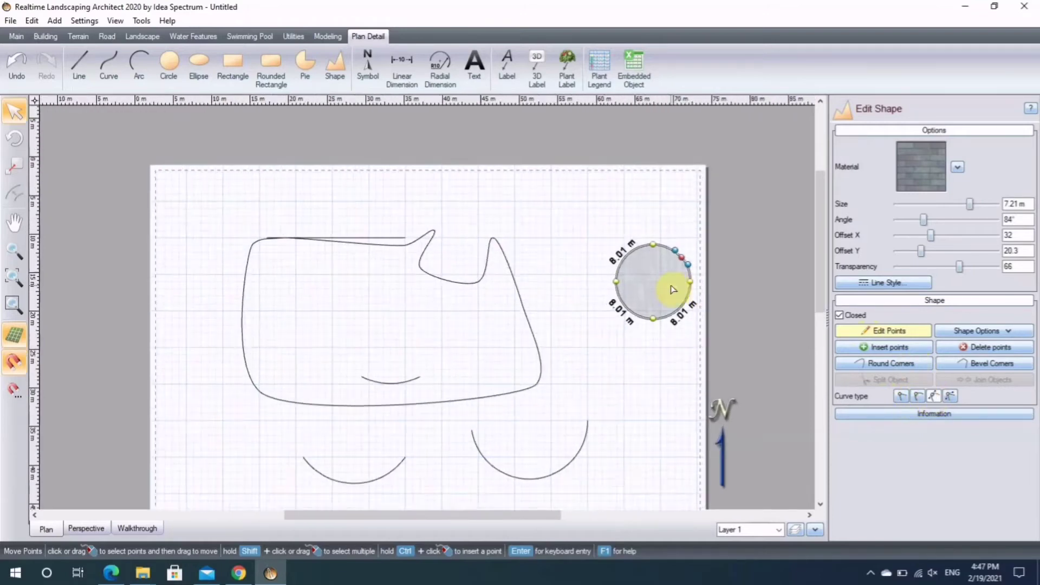
drag(532, 516, 668, 510)
scroll(595, 255, up, 4)
scroll(672, 278, up, 1)
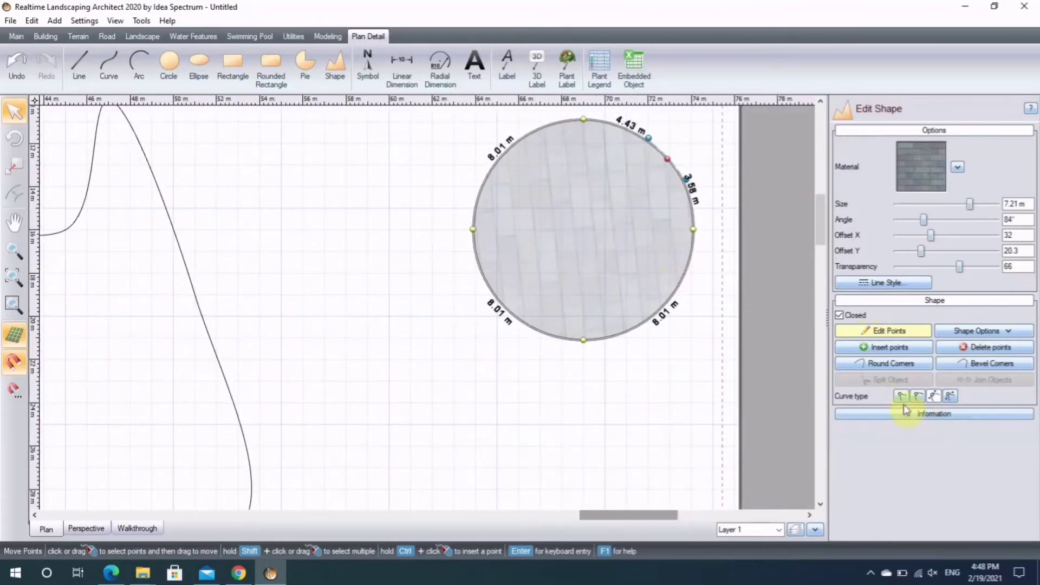
click(921, 395)
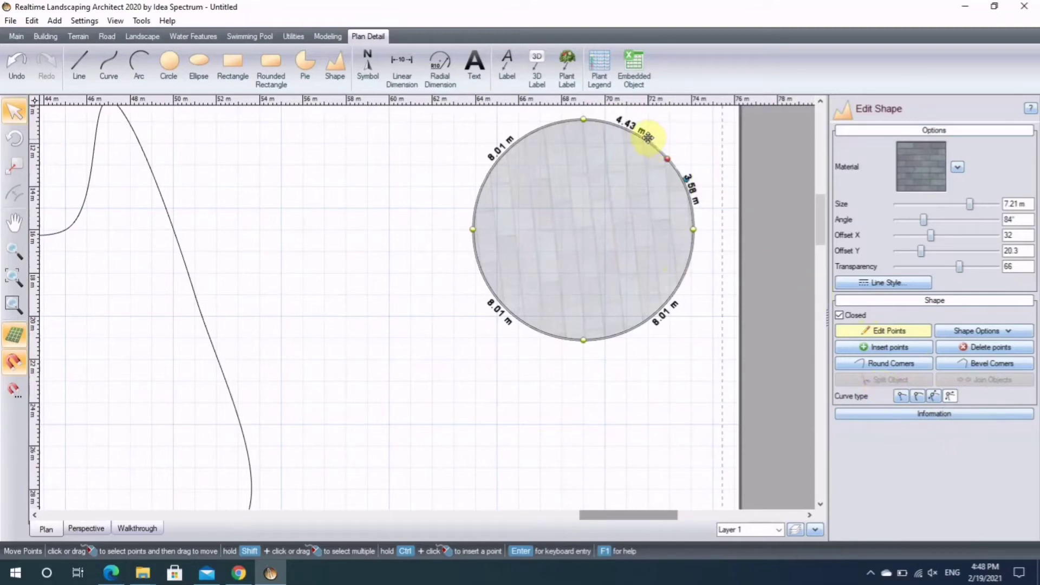
mouse_move(646, 134)
mouse_down()
mouse_move(650, 108)
mouse_move(627, 163)
mouse_move(649, 137)
mouse_up()
mouse_move(684, 186)
mouse_down()
mouse_move(696, 168)
mouse_move(712, 169)
mouse_move(689, 185)
mouse_up()
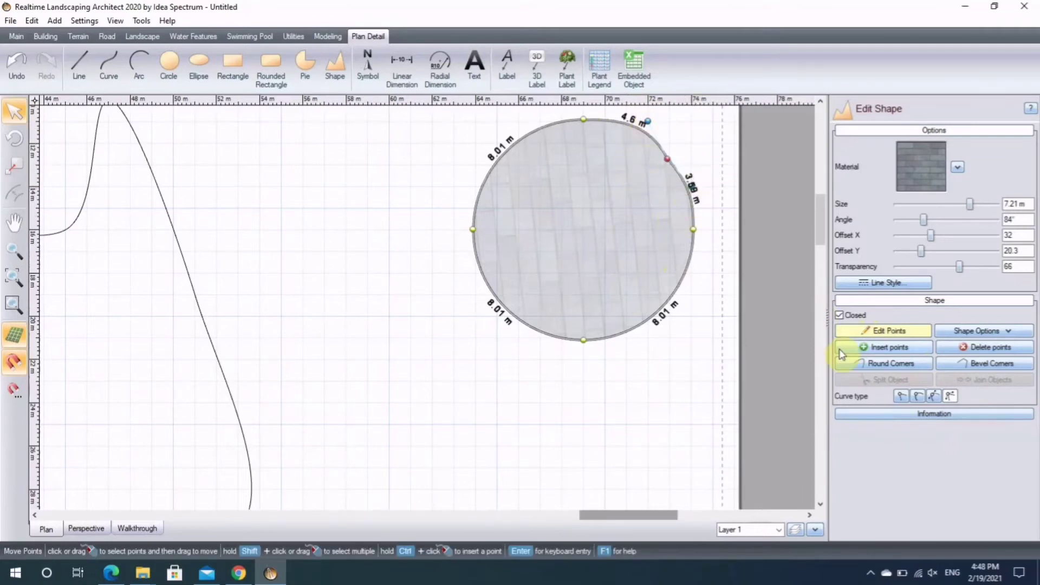
- Switch the inserted point to the smooth curve type without handles and finish editing the circle's points
click(916, 397)
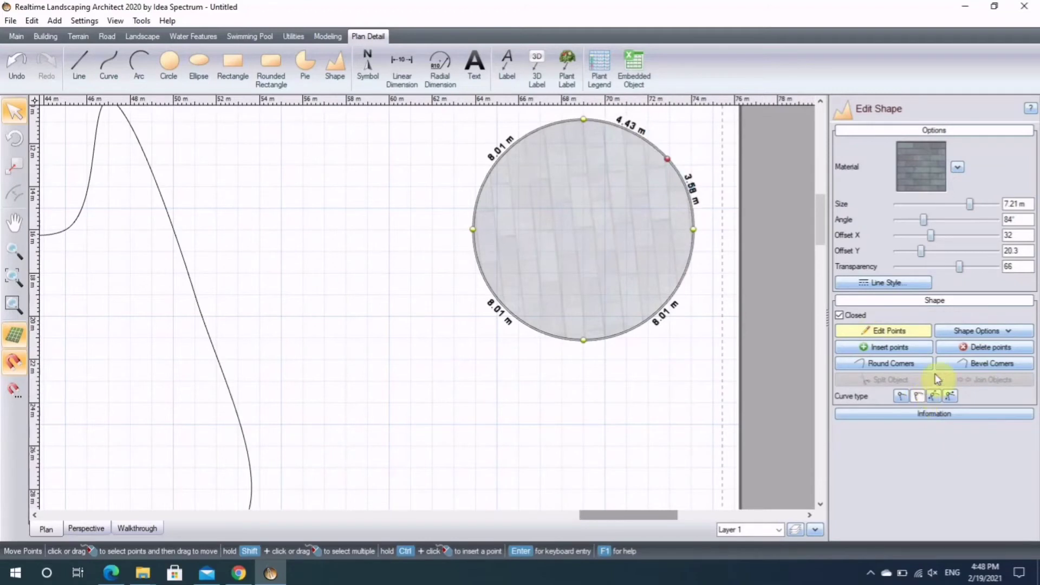
scroll(724, 336, down, 1)
scroll(608, 228, down, 1)
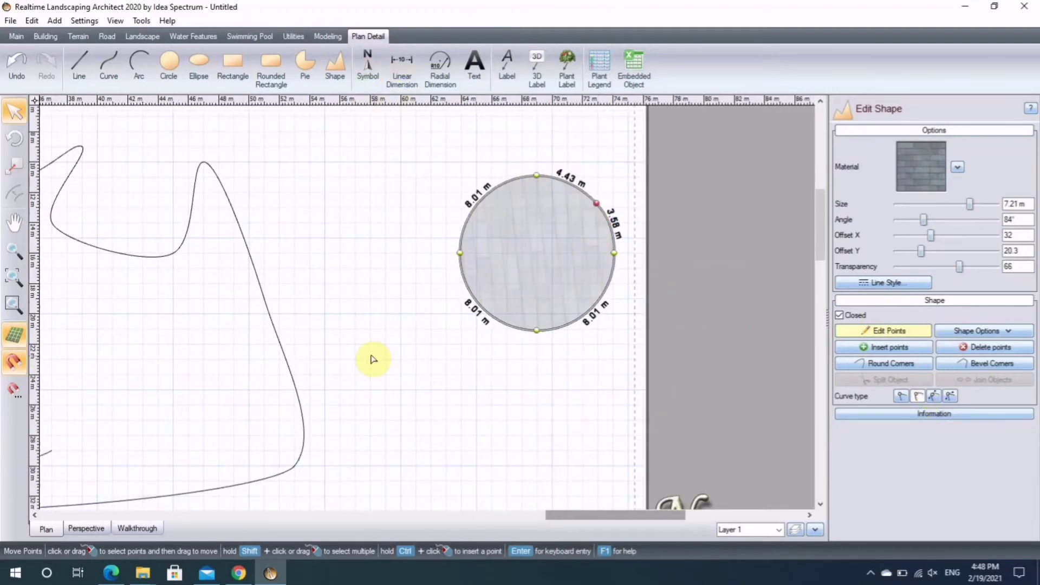
click(865, 330)
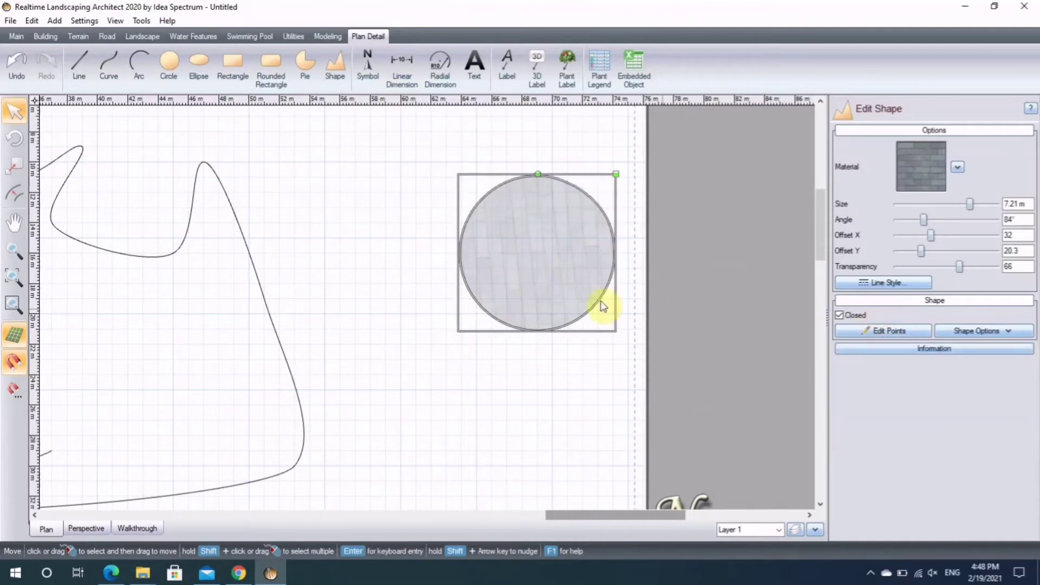
- Move the textured circle horizontally about 5 m towards the large curved outline
drag(601, 306, 422, 384)
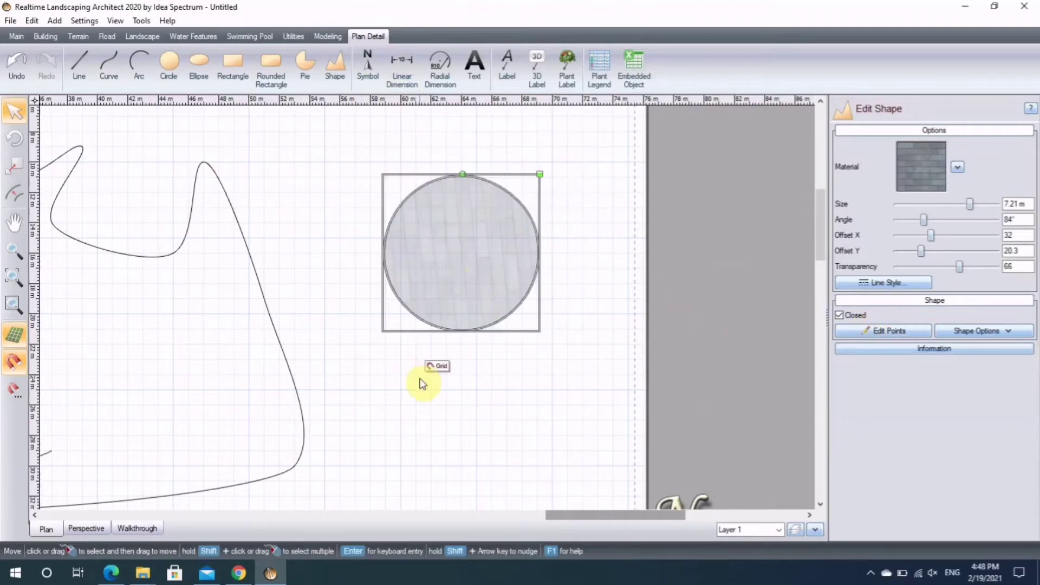
- Draw a circle from a center point below the textured circle, with its radius point at 270° and a distance of 40
click(178, 59)
click(522, 374)
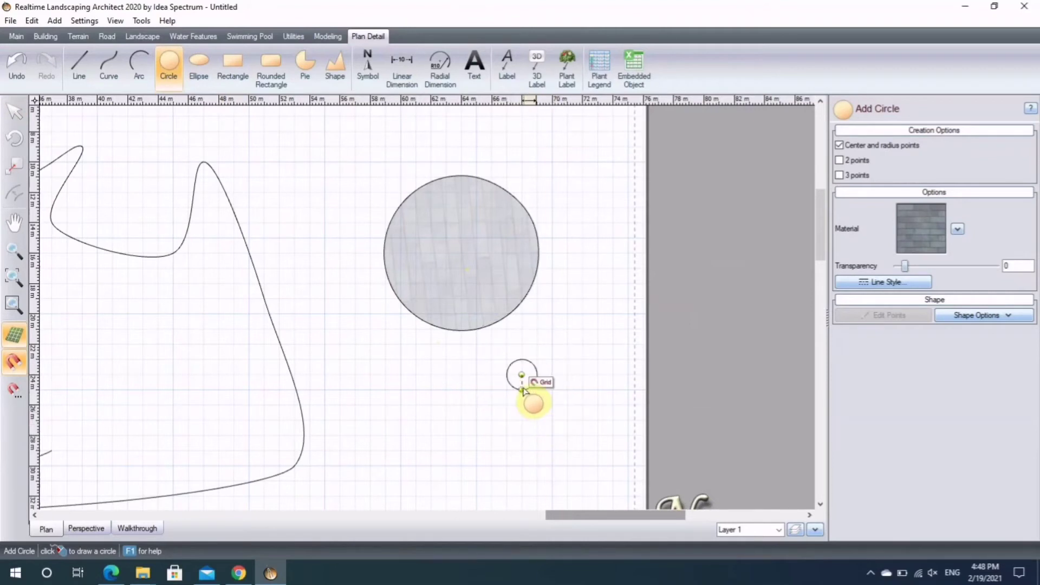
key(Tab)
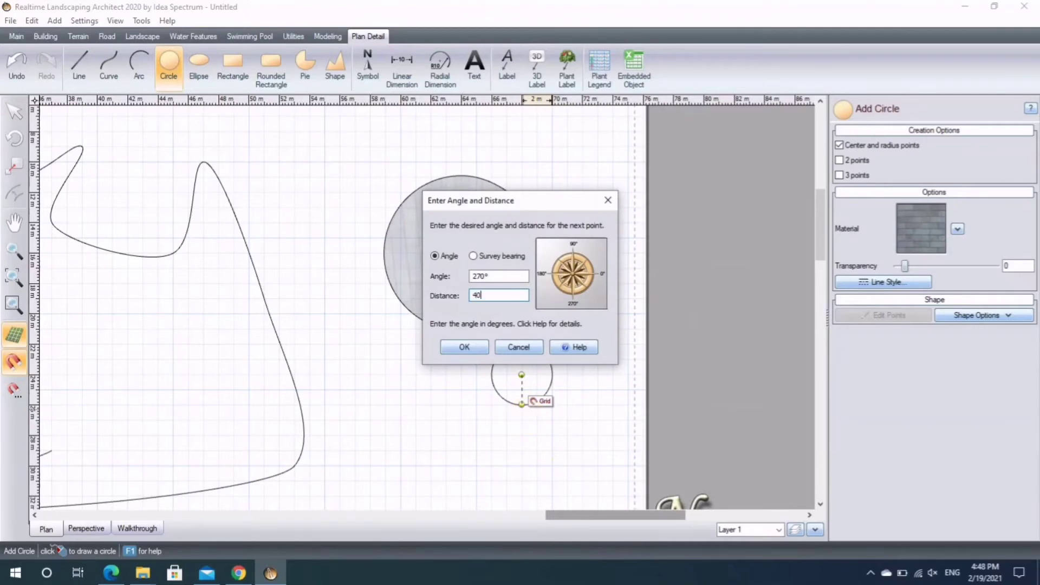
key(Return)
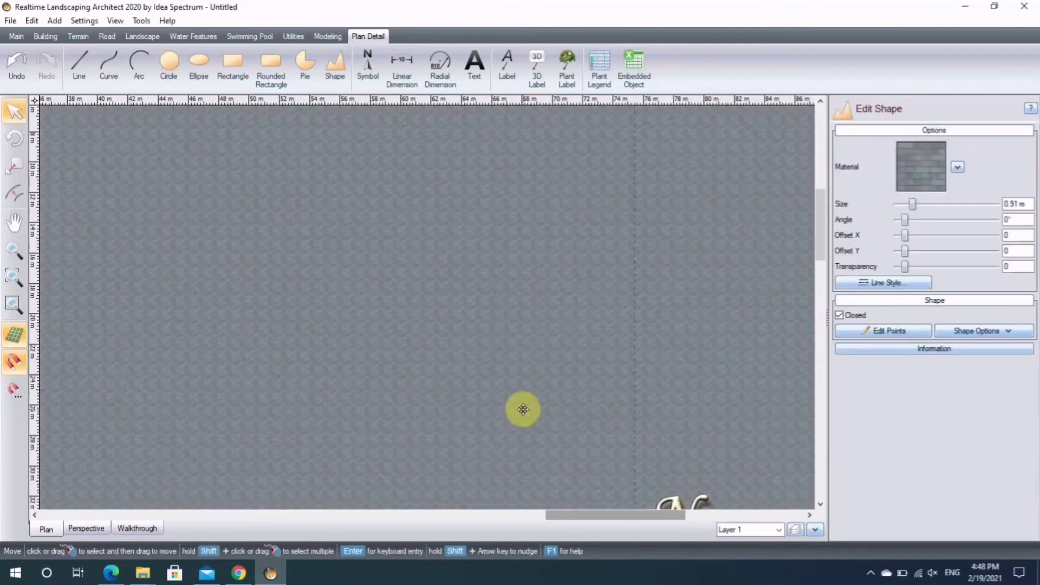
scroll(544, 293, down, 1)
scroll(544, 293, down, 5)
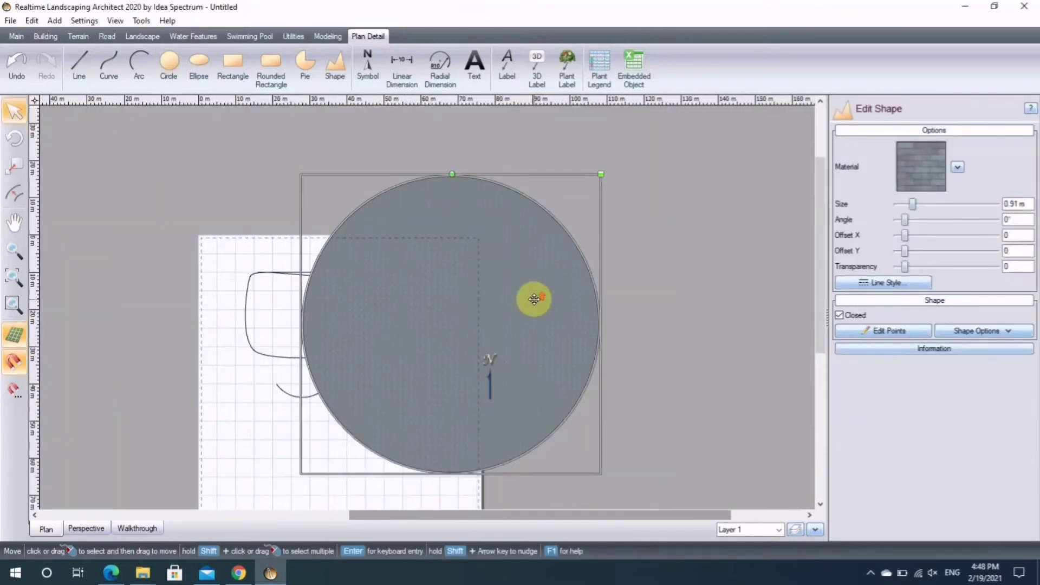
- Move the oversized circle over the plan sheet and delete it
drag(466, 325, 393, 353)
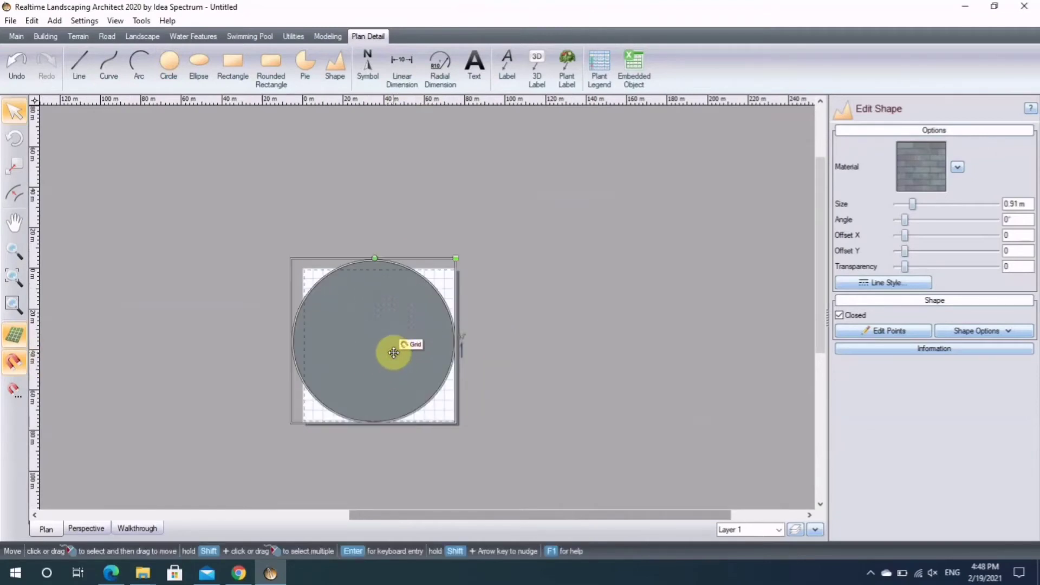
key(Delete)
click(396, 357)
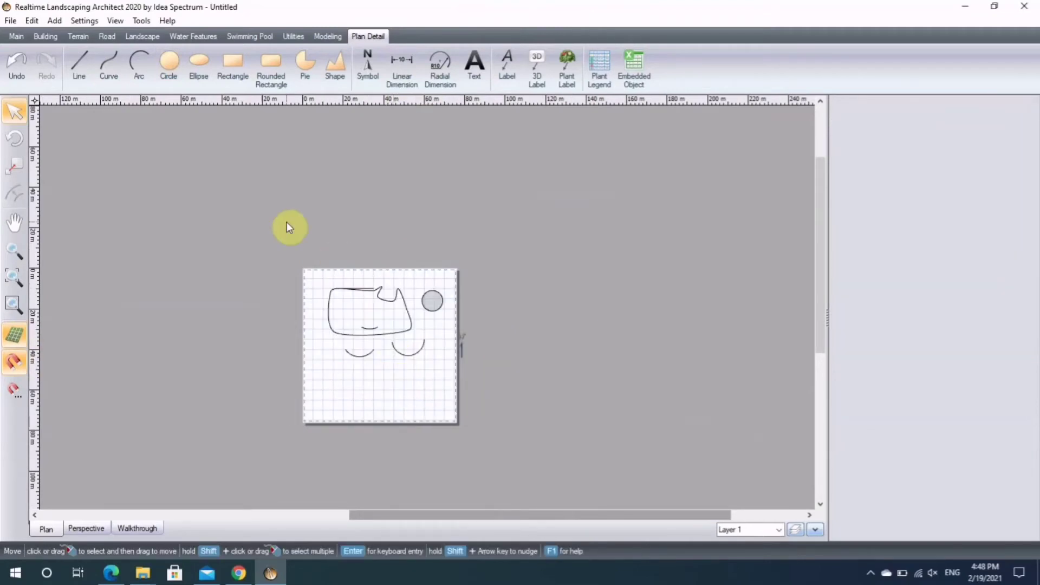
- Draw a rectangle about 32 m wide below the two lower arcs and move it up so it overlaps them
scroll(275, 232, up, 2)
click(236, 78)
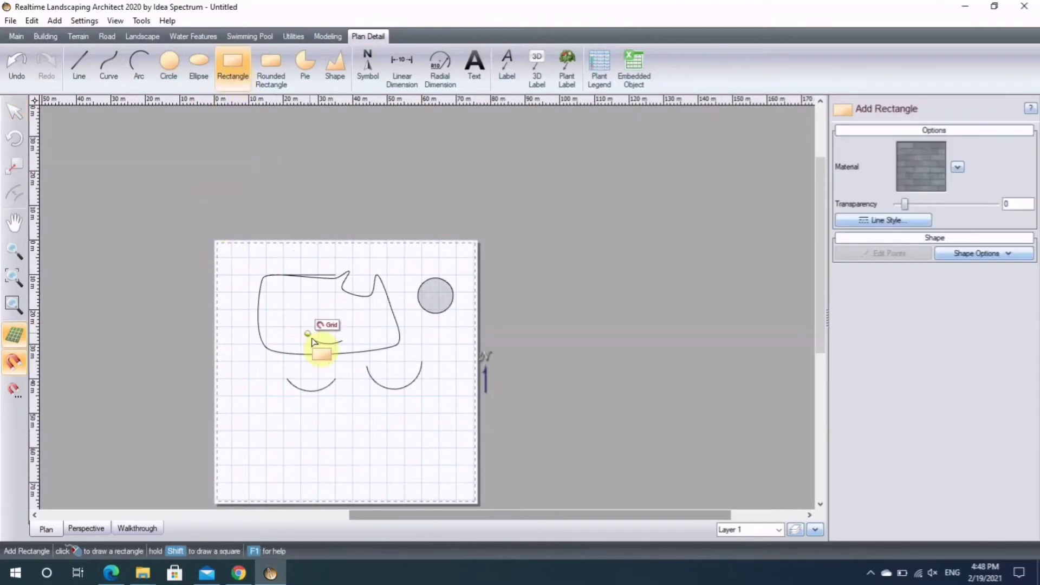
click(273, 410)
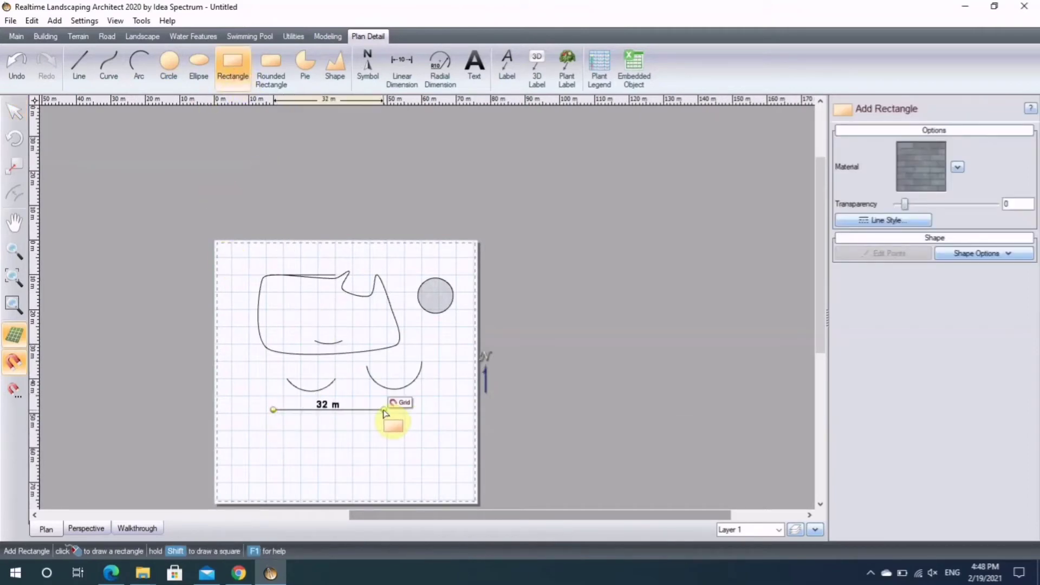
click(383, 441)
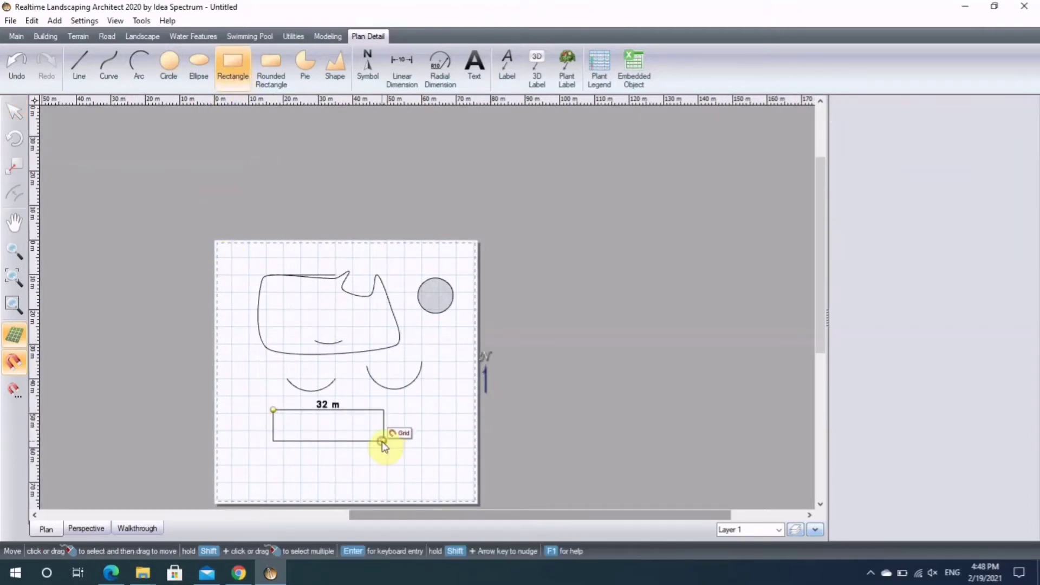
scroll(388, 406, up, 2)
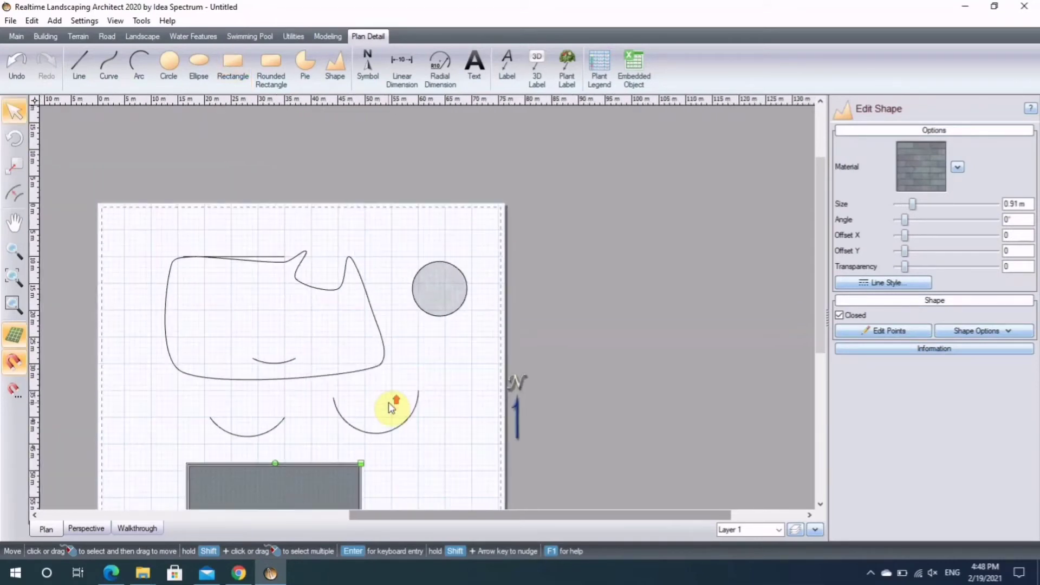
scroll(391, 406, down, 1)
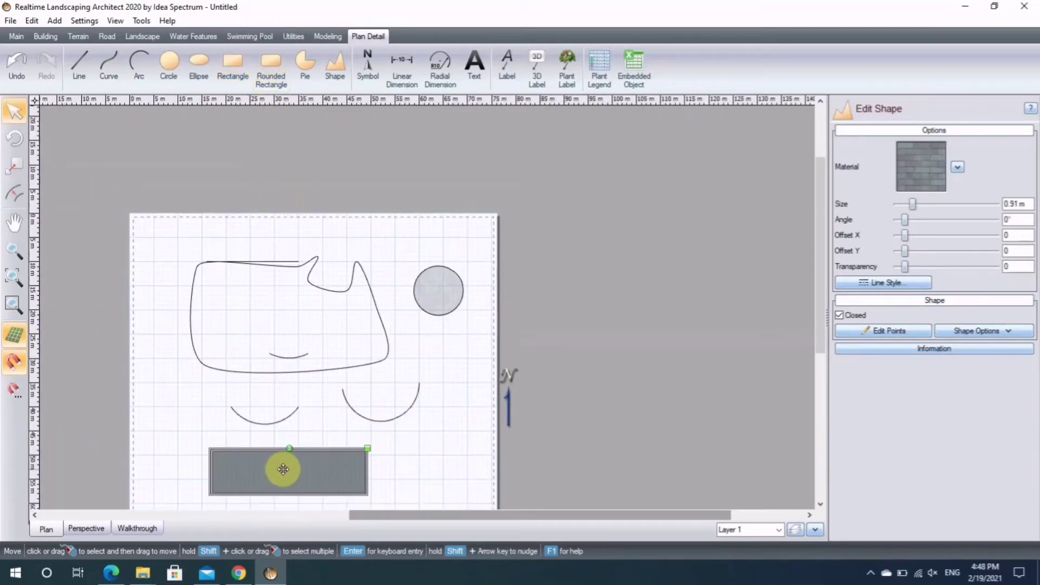
drag(338, 454, 372, 401)
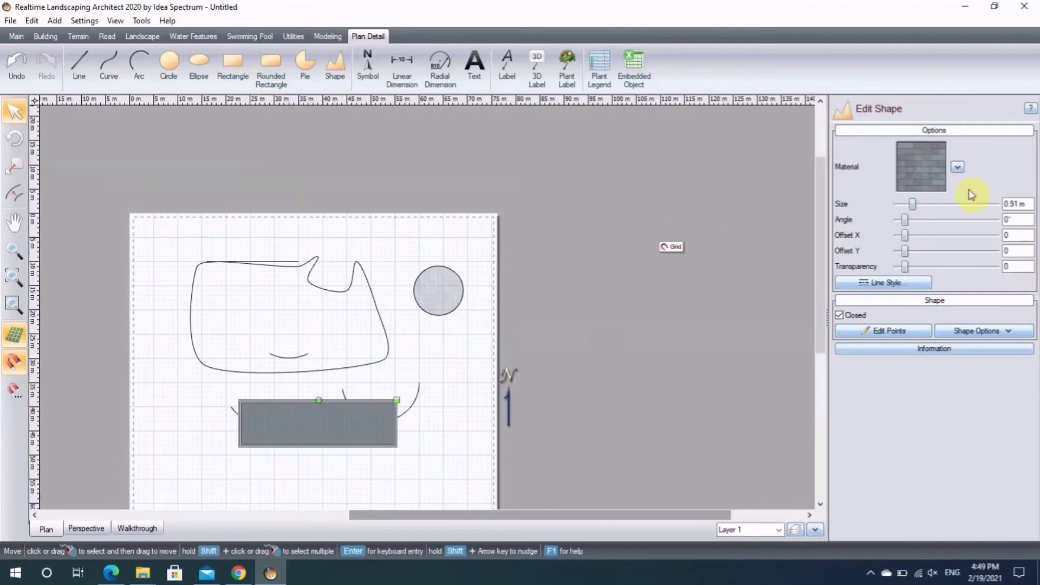
- Draw a pie of about 274° by center, start and end points between the curved outline and the textured circle
click(305, 64)
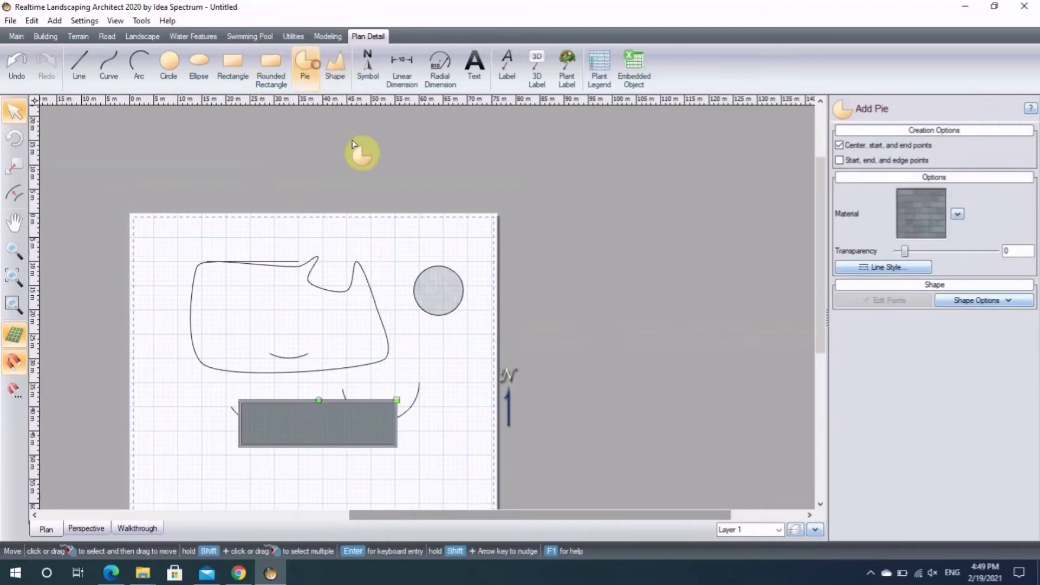
click(395, 295)
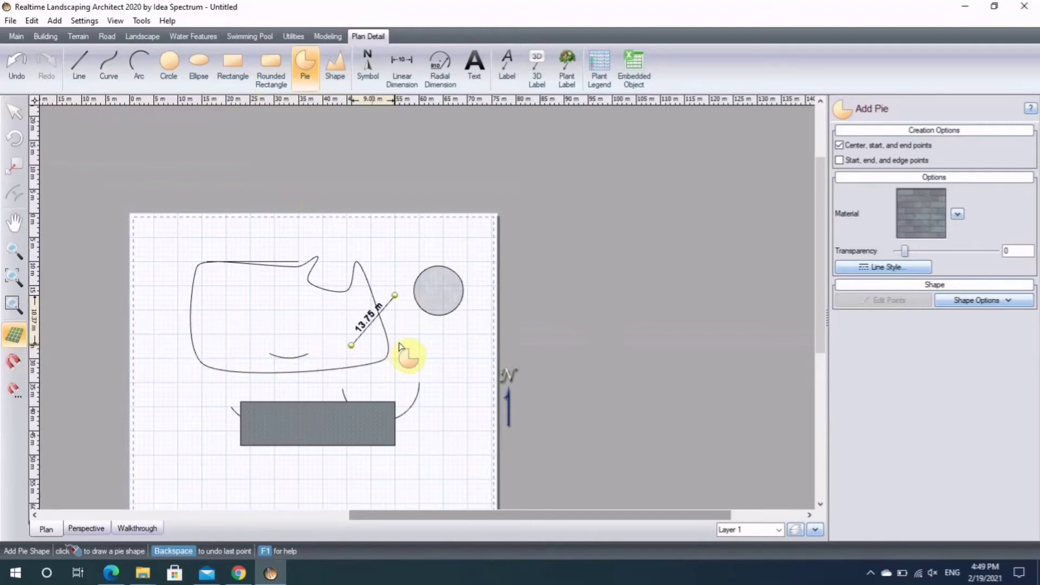
click(395, 336)
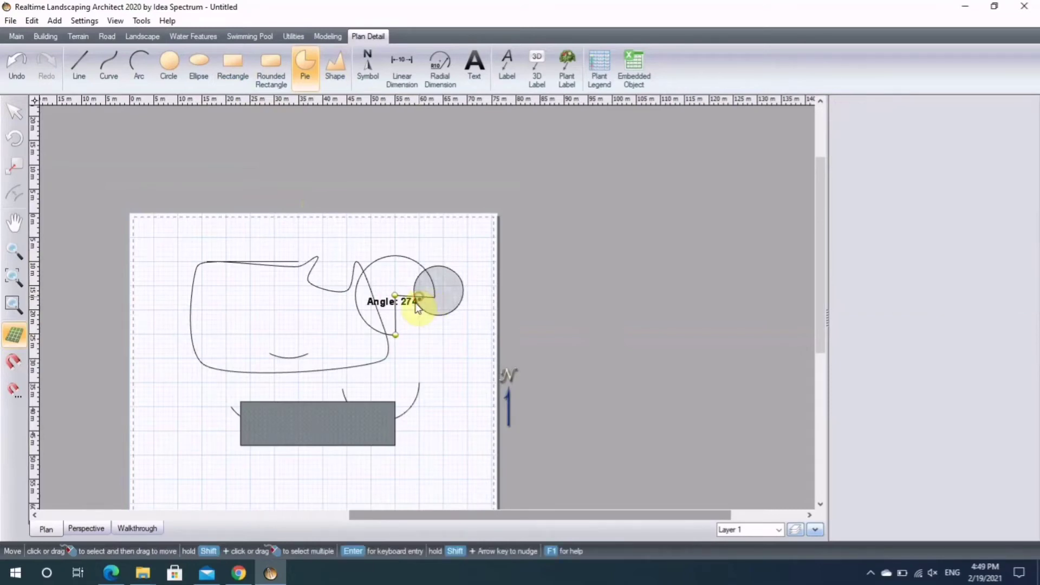
click(418, 299)
scroll(417, 271, up, 3)
scroll(415, 274, up, 1)
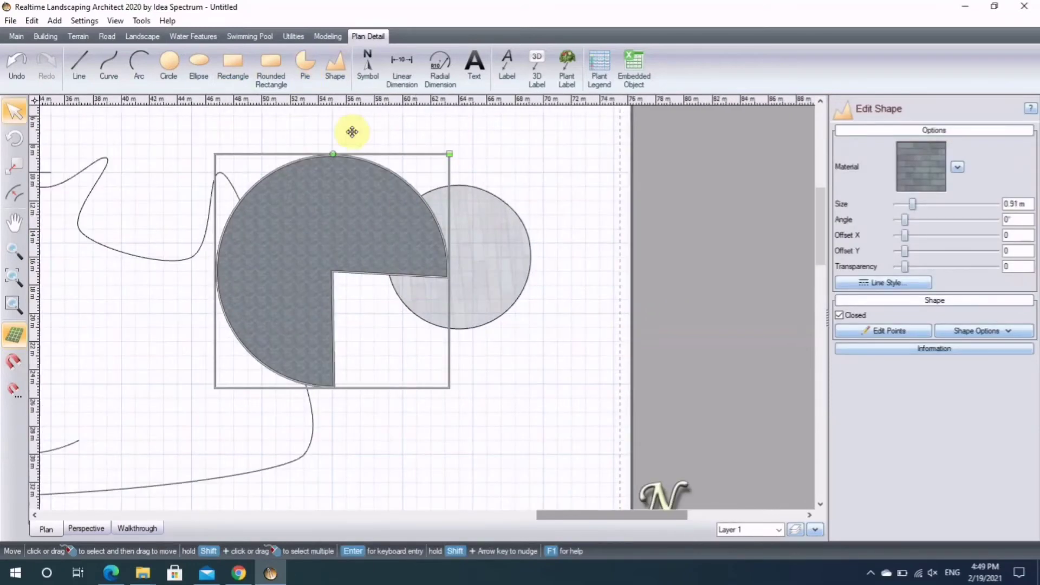
- Draw a freeform curved shape of eight points that loops across itself, down and to the left of the pie
click(333, 71)
click(180, 393)
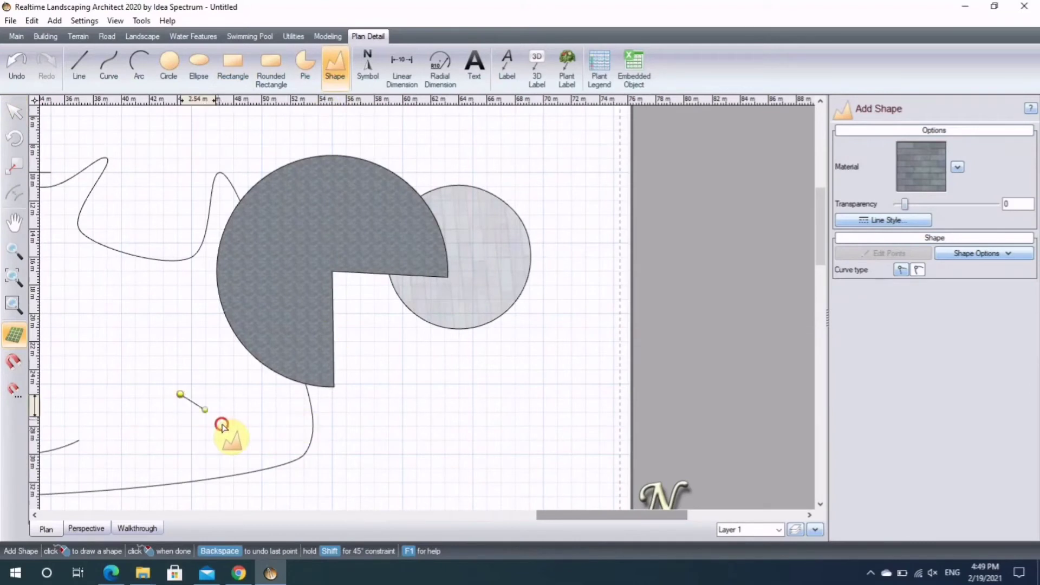
click(222, 424)
click(248, 380)
click(194, 366)
click(180, 412)
click(169, 430)
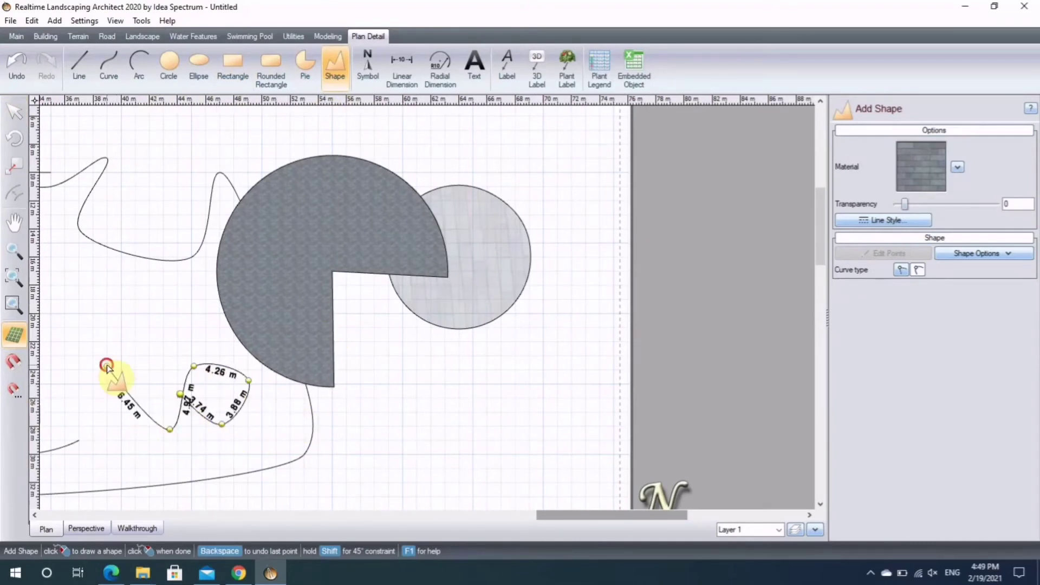
click(107, 364)
click(172, 295)
click(208, 362)
right_click(208, 363)
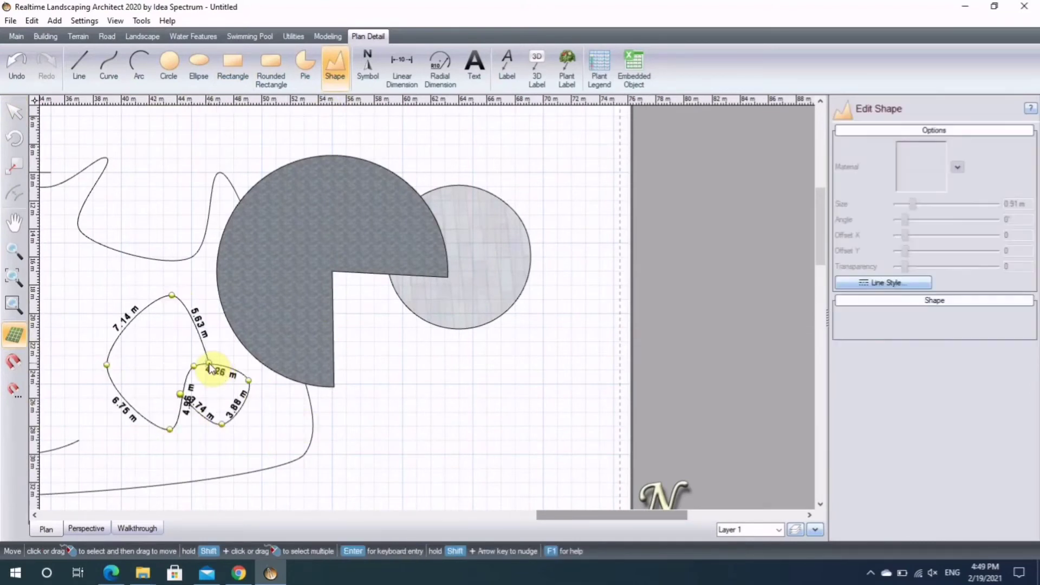
- Place the North Indicator2 symbol below the textured circle
click(370, 73)
click(538, 379)
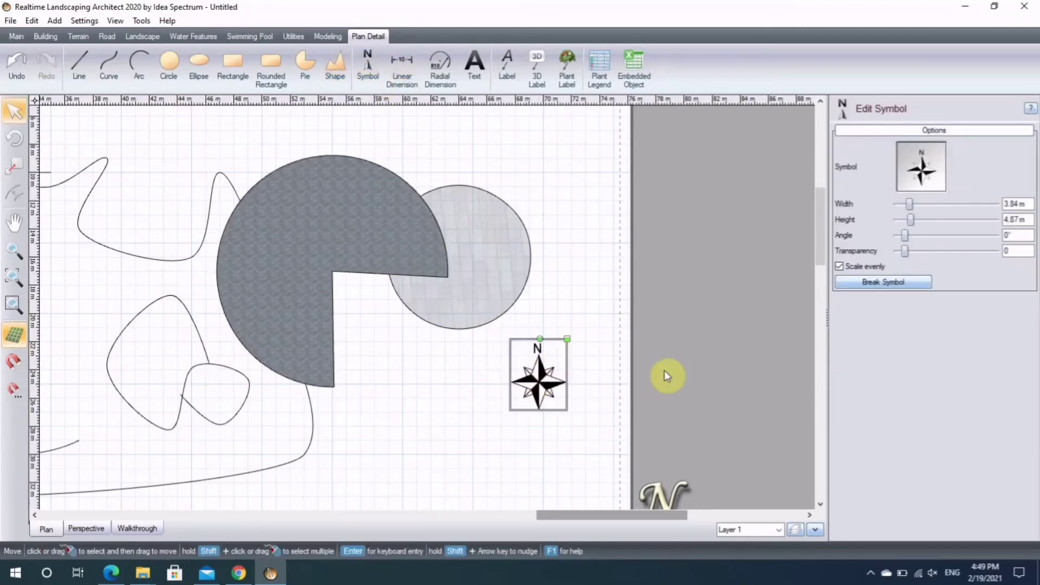
- Browse the symbol library's Doors, Irrigation, Lights and North Indicators categories, and close it without changing the symbol
click(920, 176)
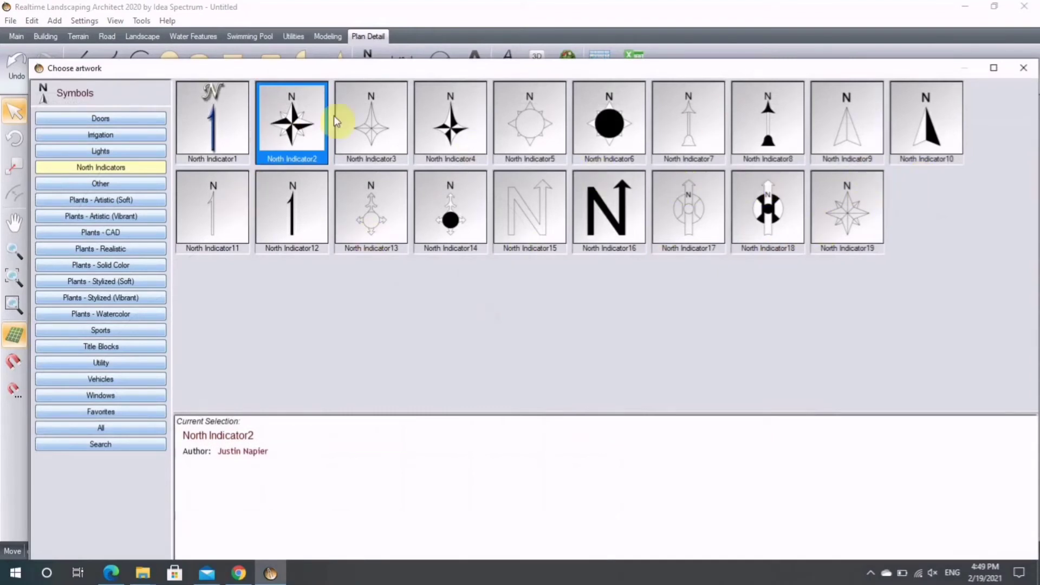
click(122, 119)
click(119, 135)
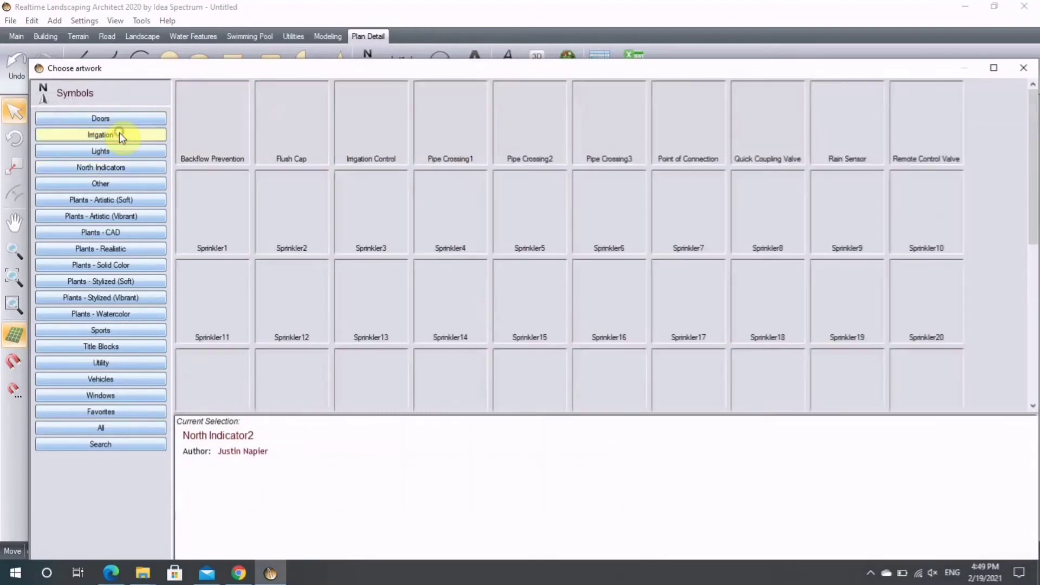
scroll(417, 183, down, 2)
scroll(317, 228, down, 4)
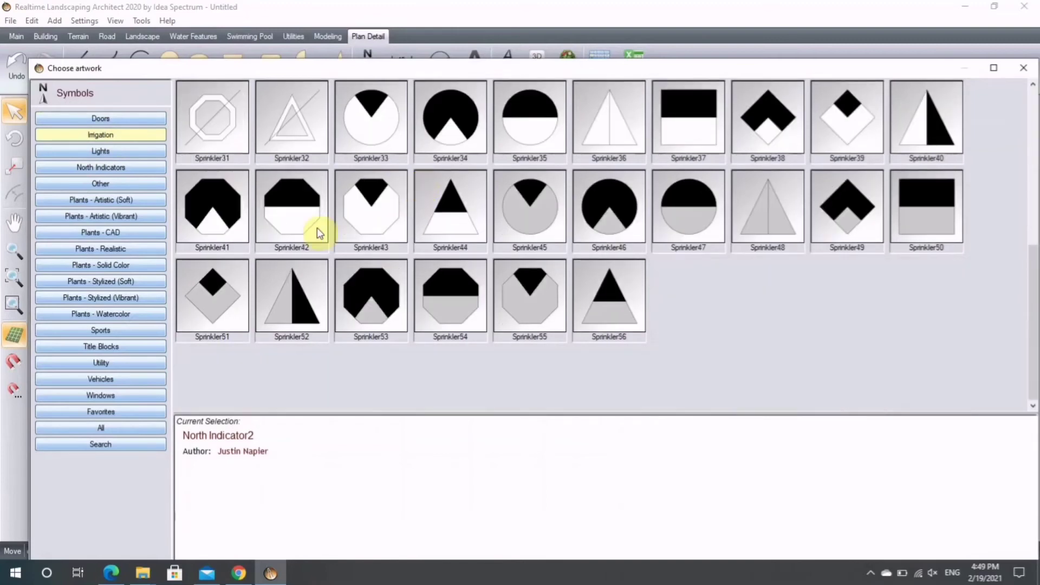
click(116, 151)
scroll(193, 209, down, 5)
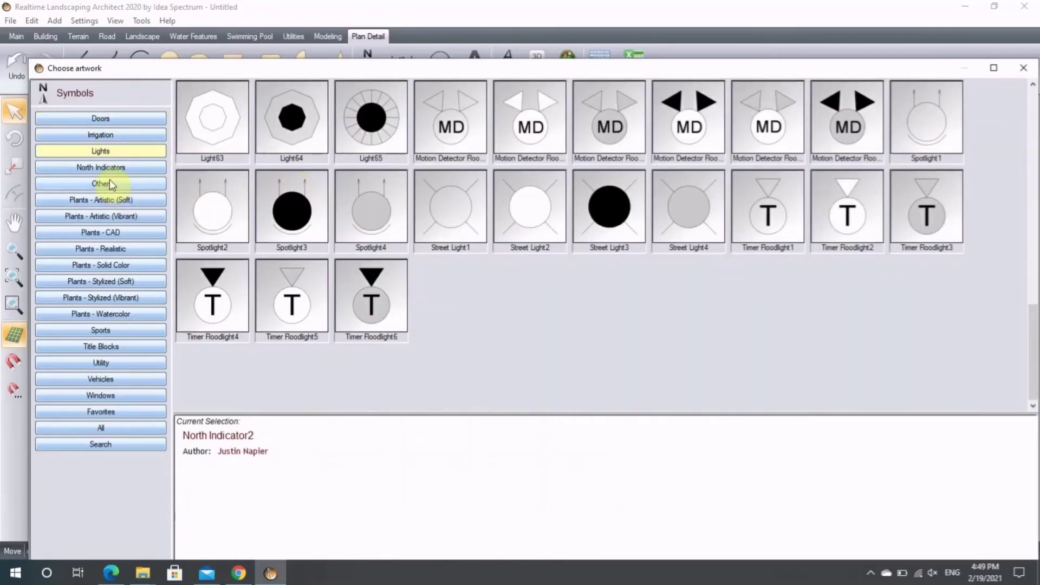
click(118, 168)
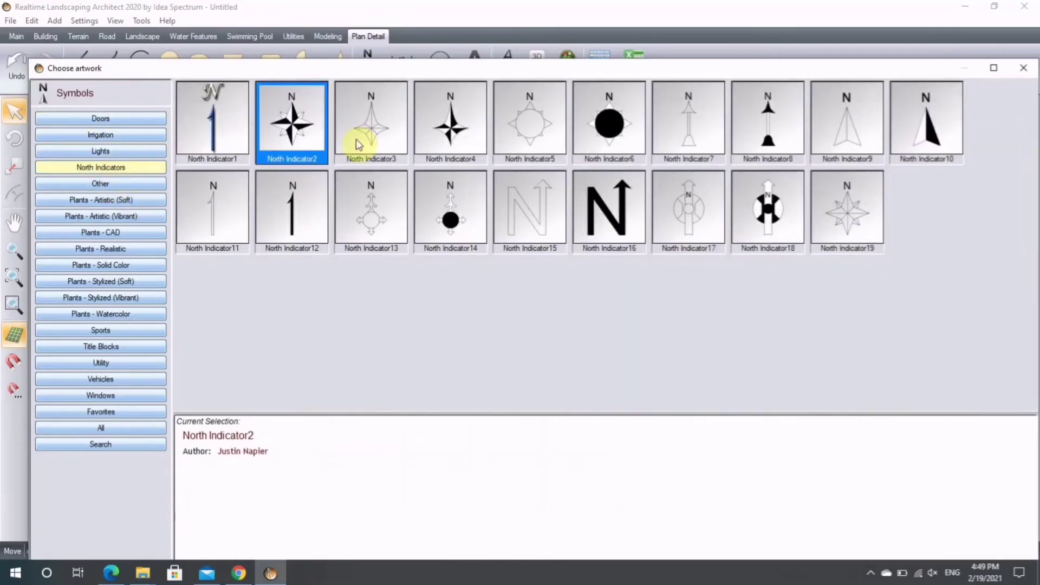
click(1028, 73)
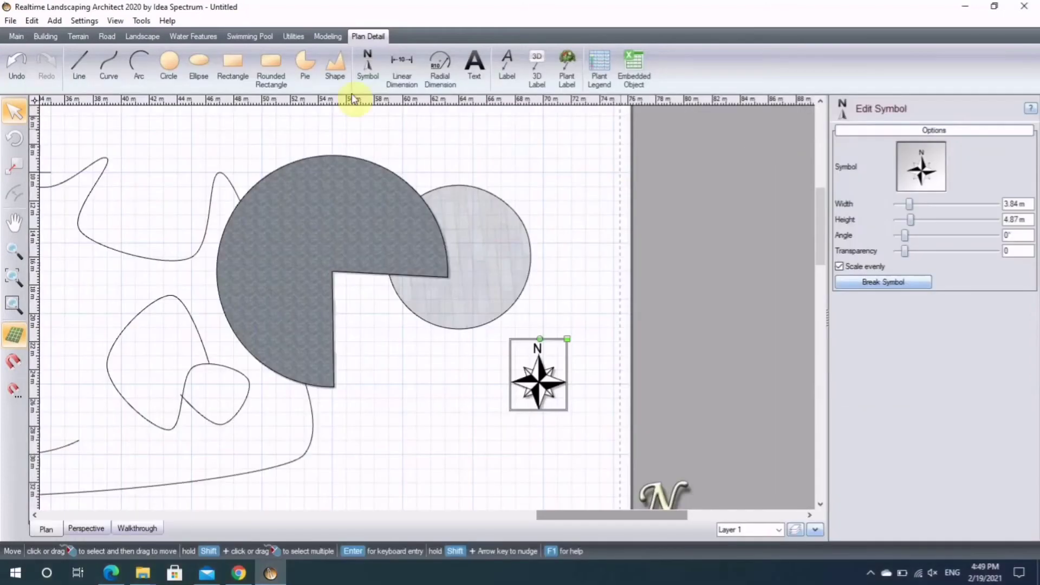
- Add a linear dimension along the pie's upper straight edge, from its center to its outer corner
click(491, 153)
scroll(449, 109, up, 1)
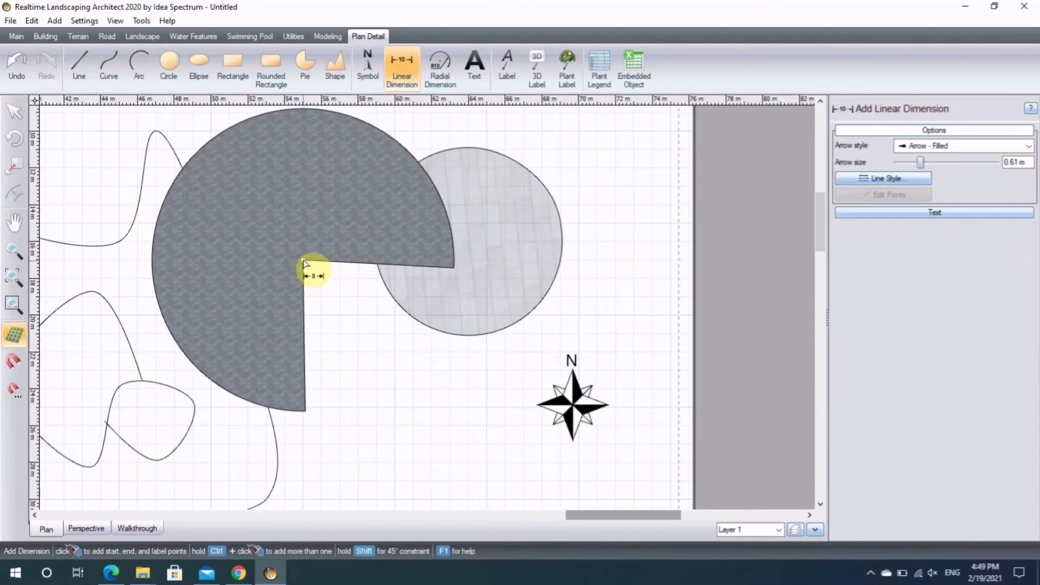
click(453, 271)
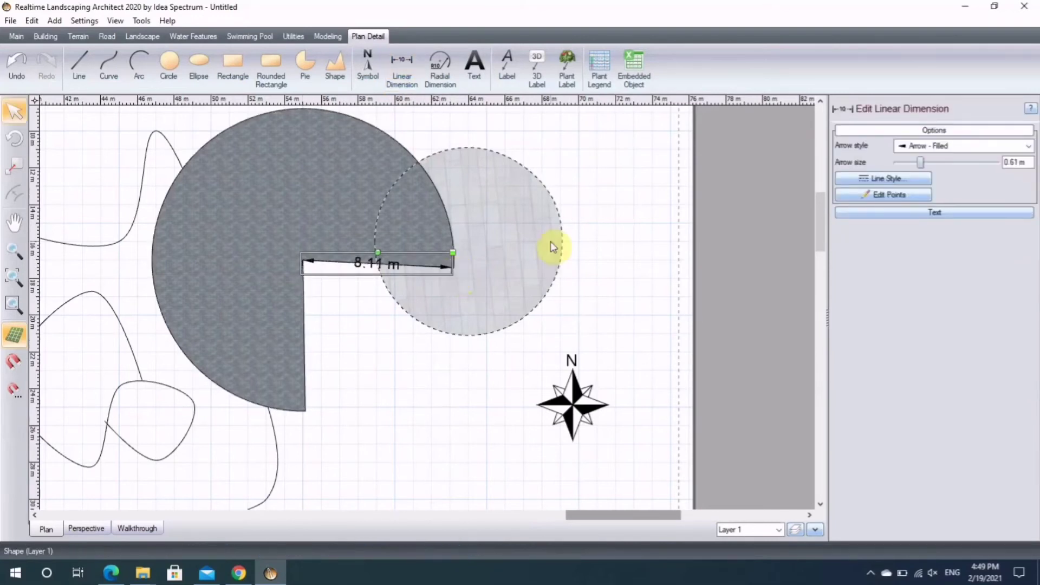
- Try the Circle - Filled and Diamond - Hollow arrow styles on the linear dimension, and set its arrow style to Square - Filled
click(942, 146)
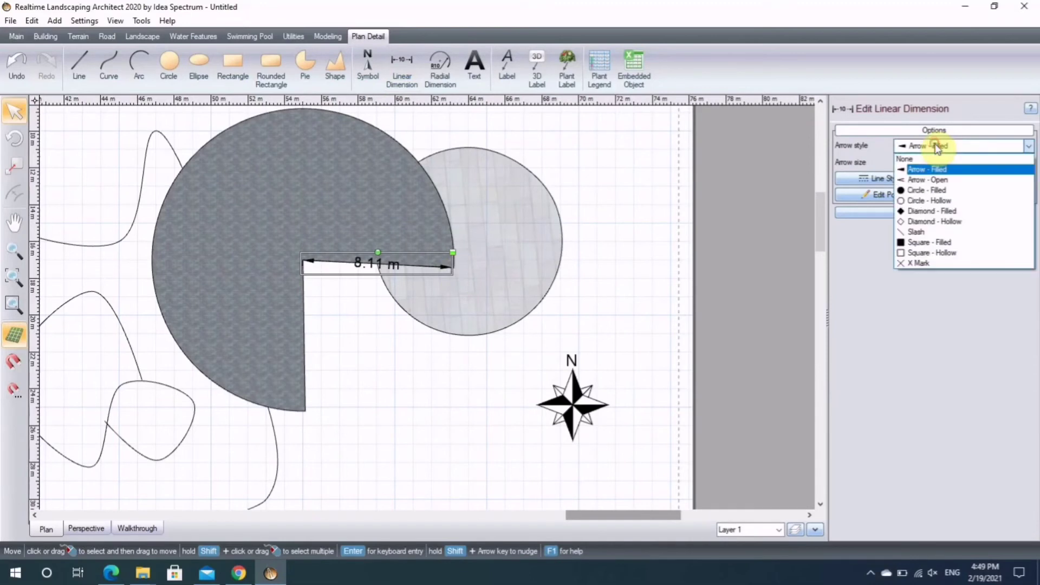
click(929, 190)
click(945, 147)
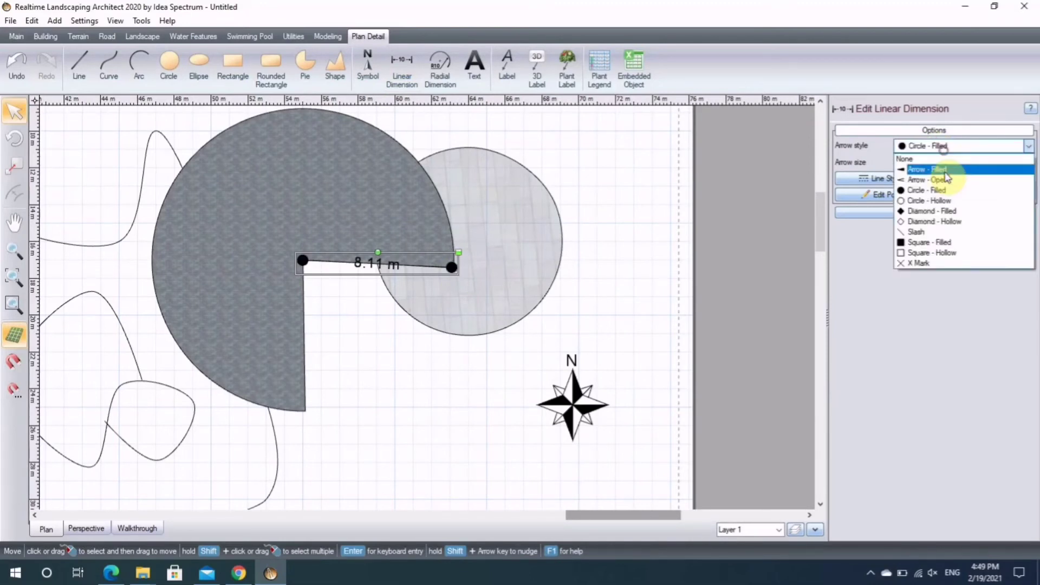
click(935, 217)
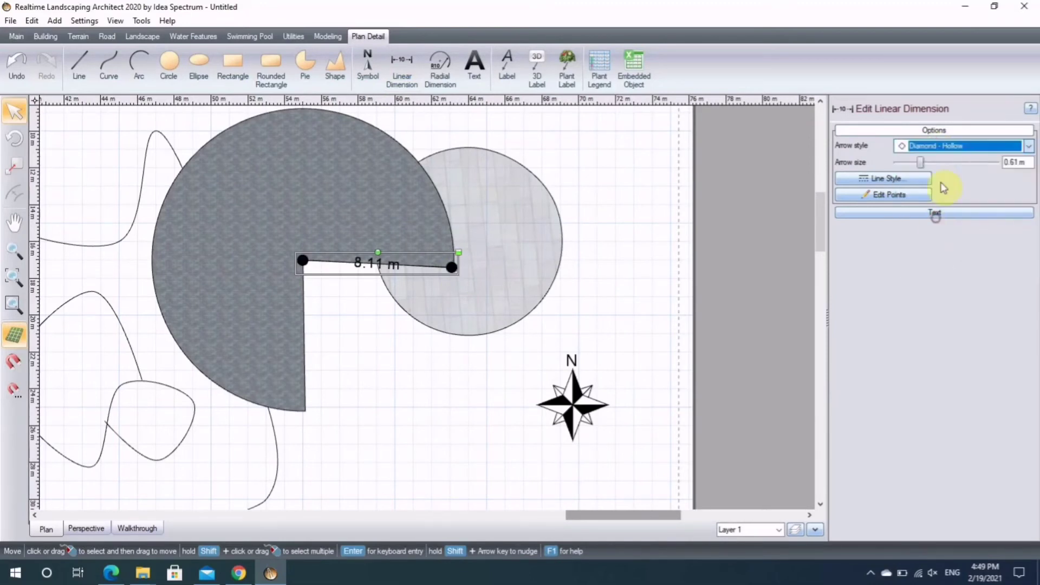
click(941, 154)
click(915, 237)
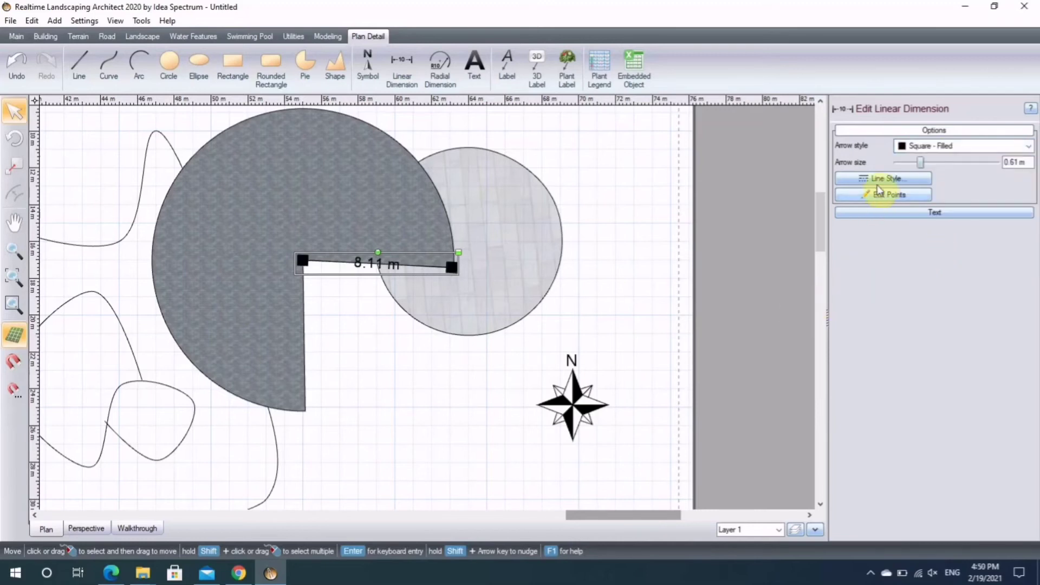
- Set the linear dimension's arrow size to 0.18 m, and review its line types without changing the line style
drag(924, 163, 908, 166)
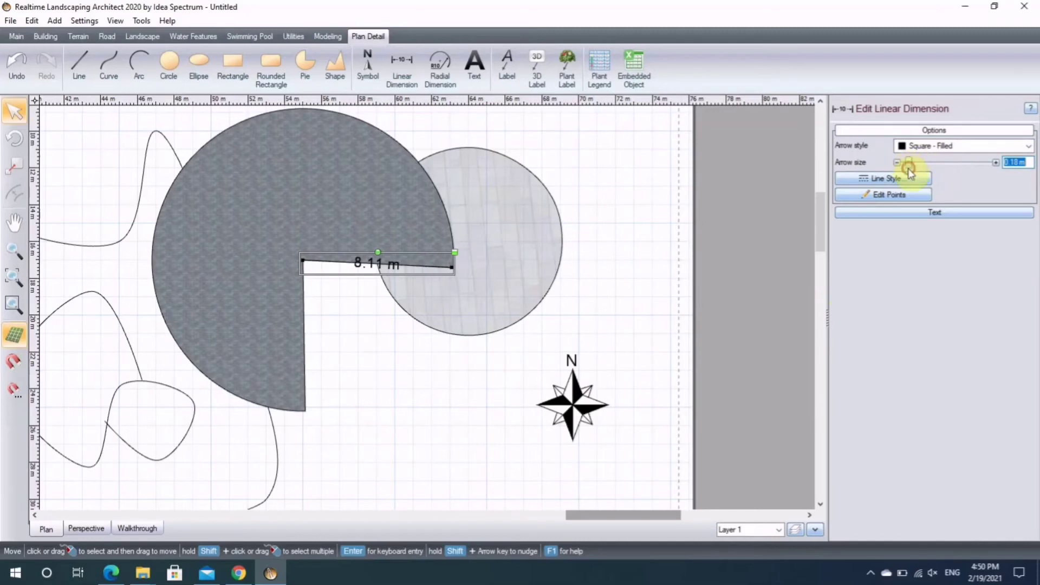
click(903, 183)
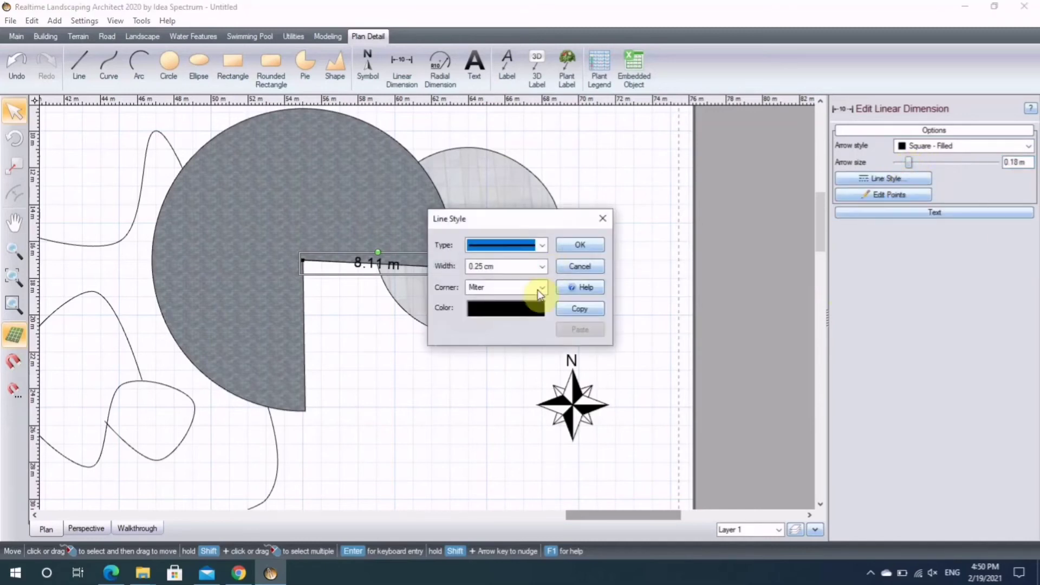
click(542, 245)
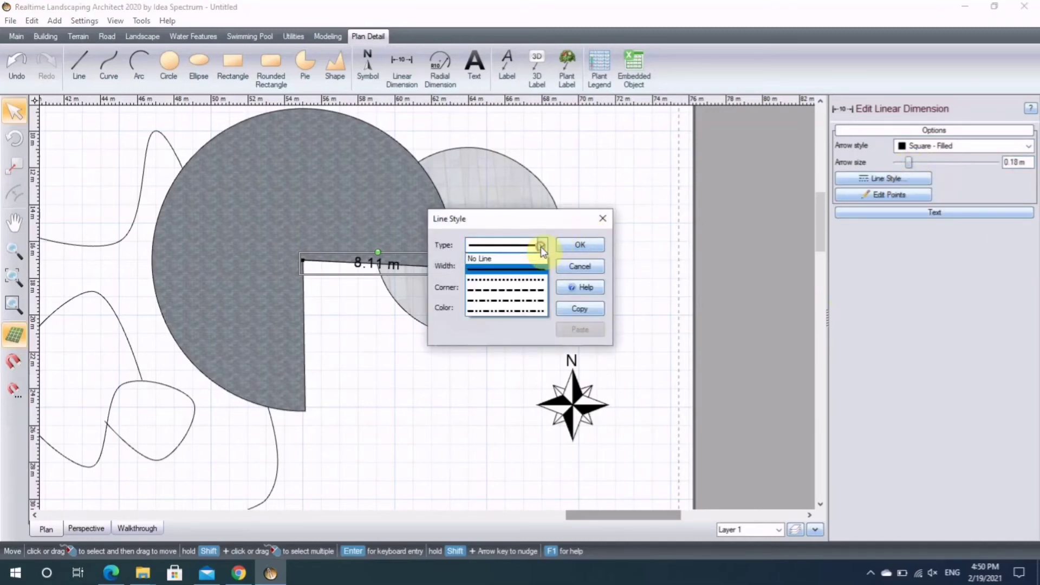
click(542, 245)
click(579, 245)
click(619, 162)
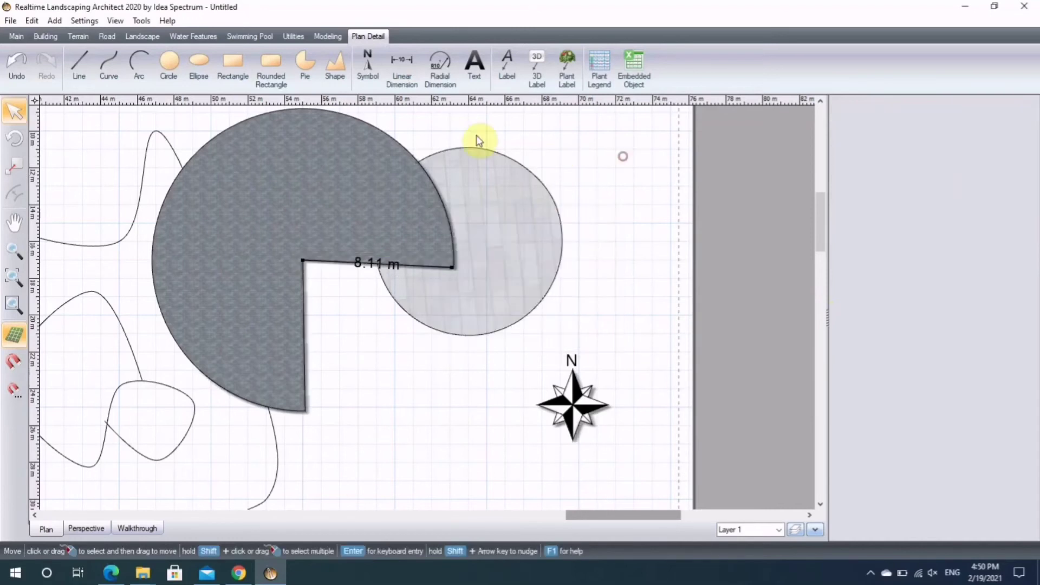
- Add a radial dimension to the pie's arc near the outer corner of its upper straight edge, with its text above
click(440, 64)
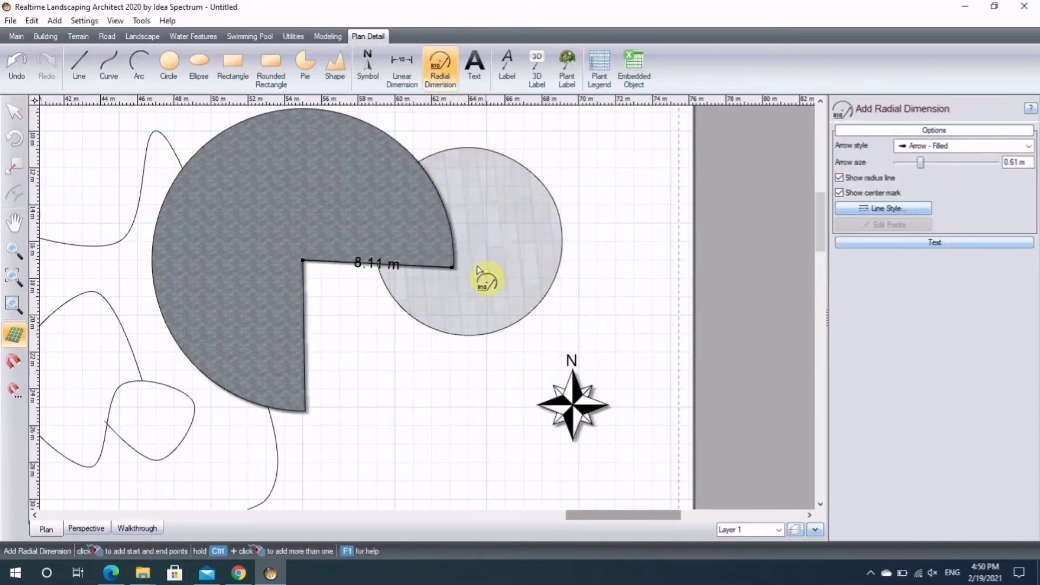
click(468, 242)
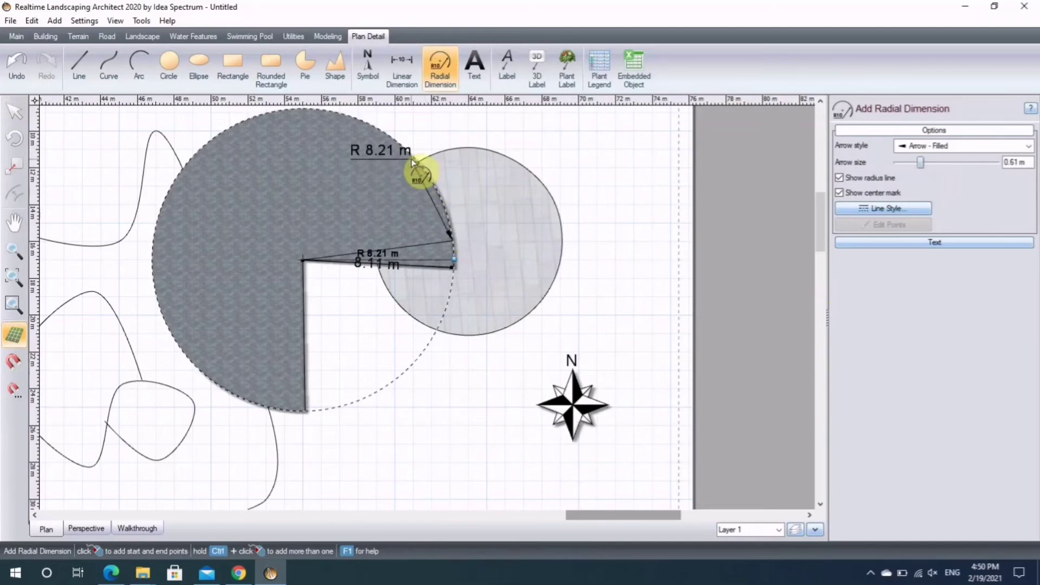
click(441, 205)
scroll(377, 297, up, 2)
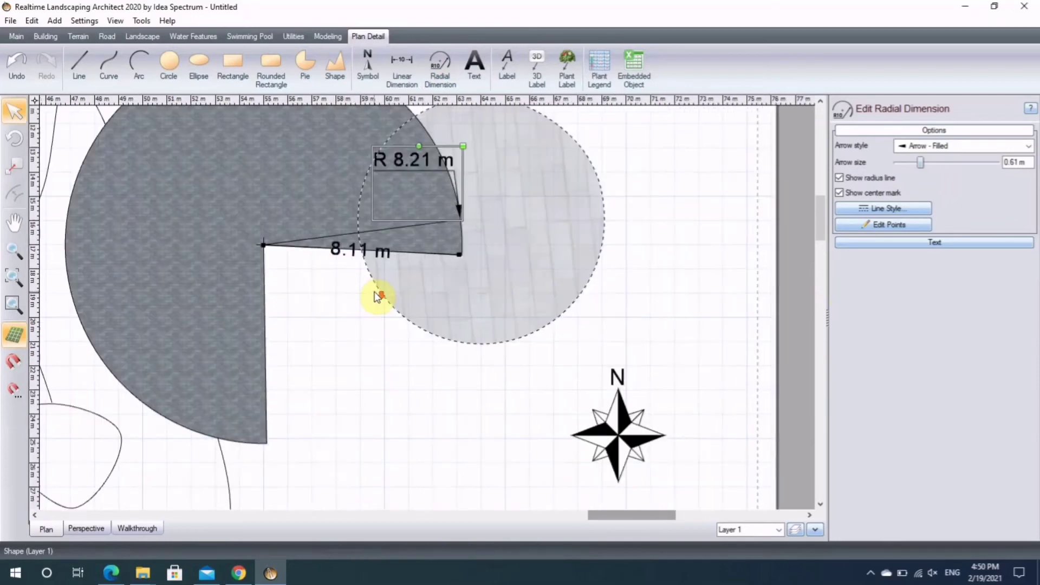
scroll(377, 297, up, 3)
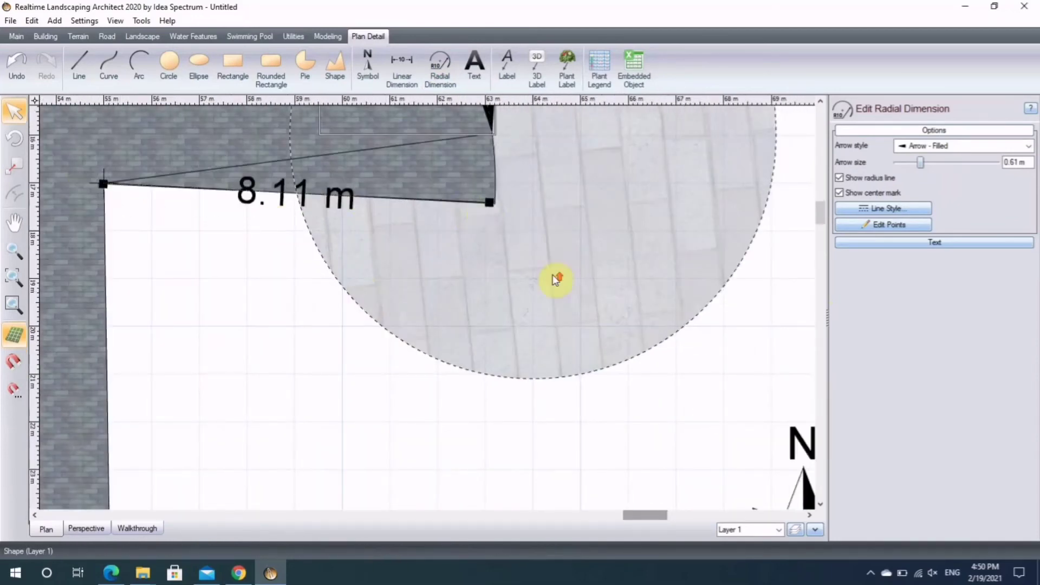
scroll(555, 279, down, 3)
scroll(311, 254, down, 1)
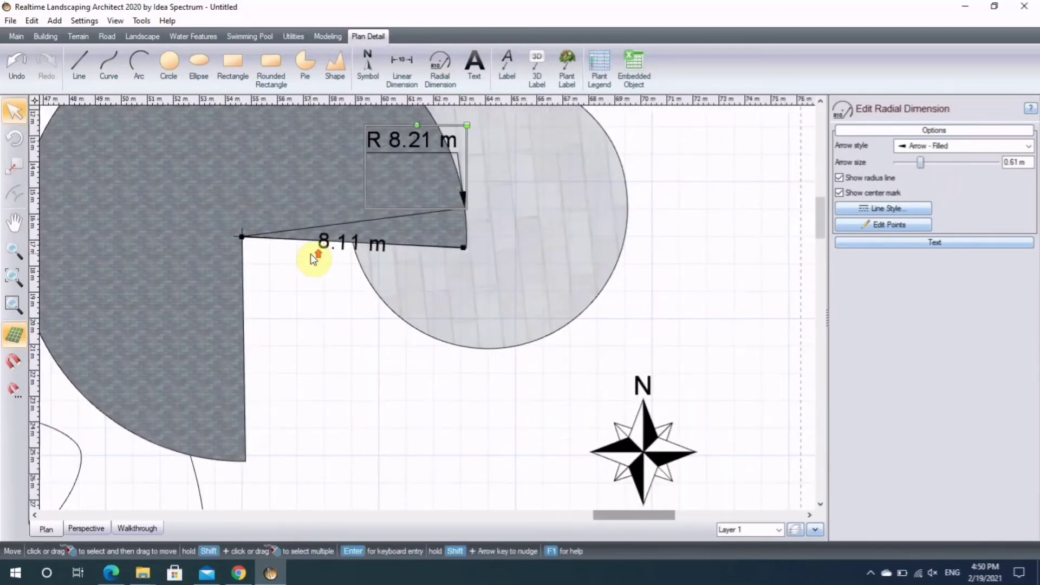
scroll(310, 254, down, 2)
- Add a second radial dimension pointing to the lower-left part of the pie's arc, with its text beside the arc's upper right
click(439, 66)
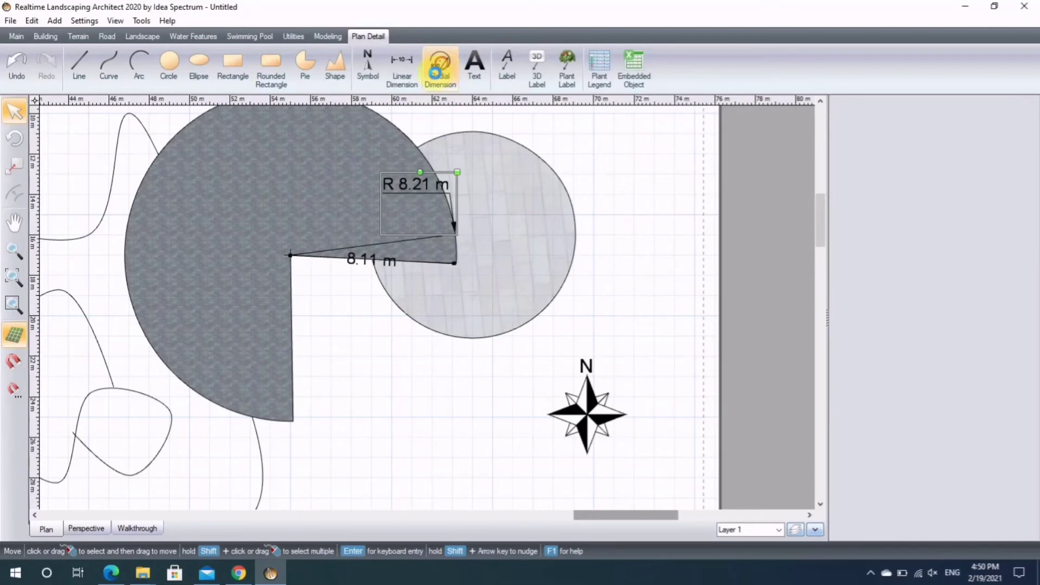
click(138, 299)
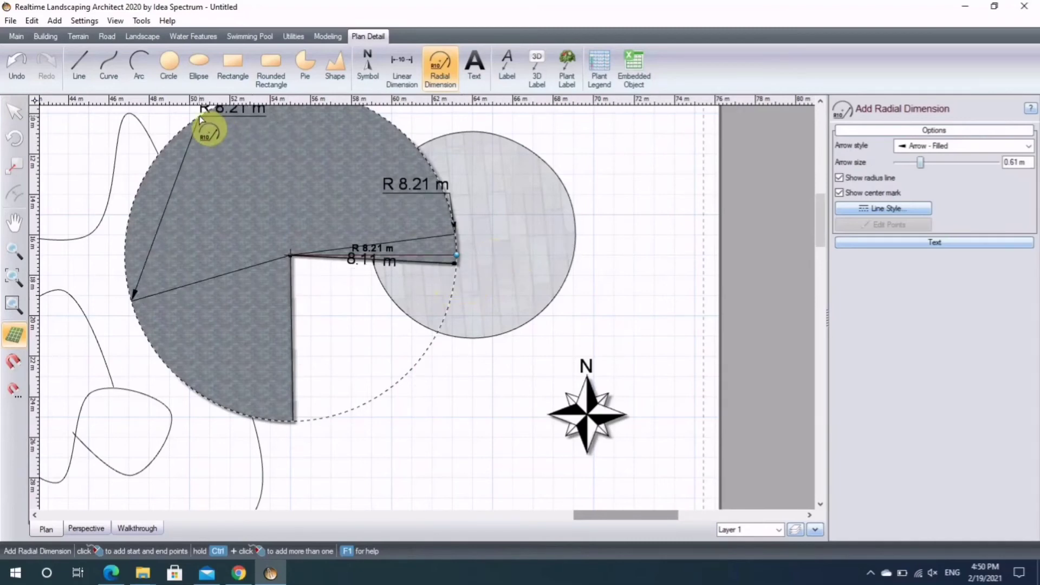
scroll(213, 251, up, 1)
scroll(216, 256, down, 3)
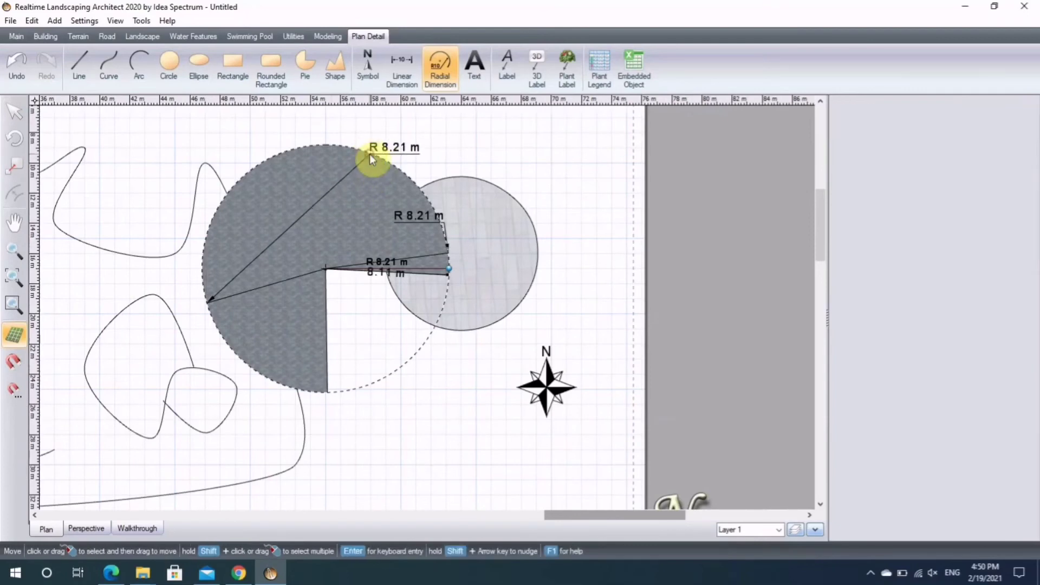
click(370, 153)
scroll(372, 157, up, 1)
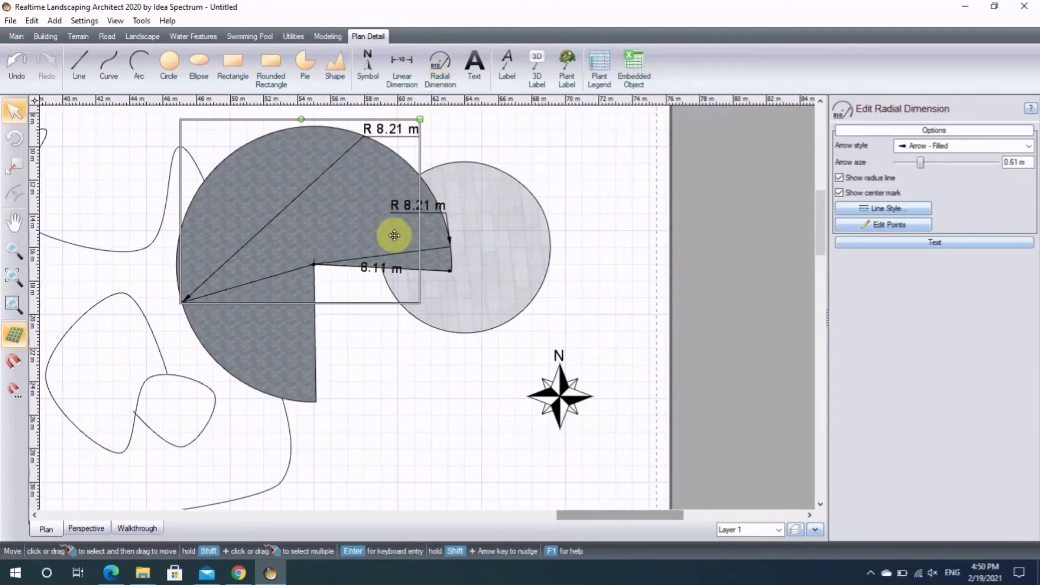
scroll(378, 267, down, 2)
scroll(336, 290, up, 1)
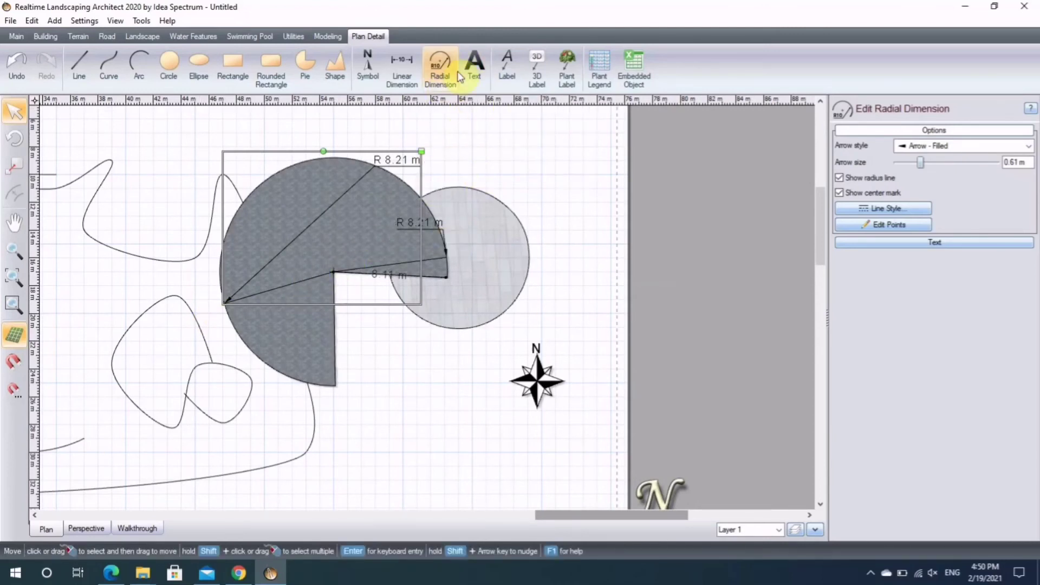
- Add the text "hi" just above the light textured circle
click(475, 66)
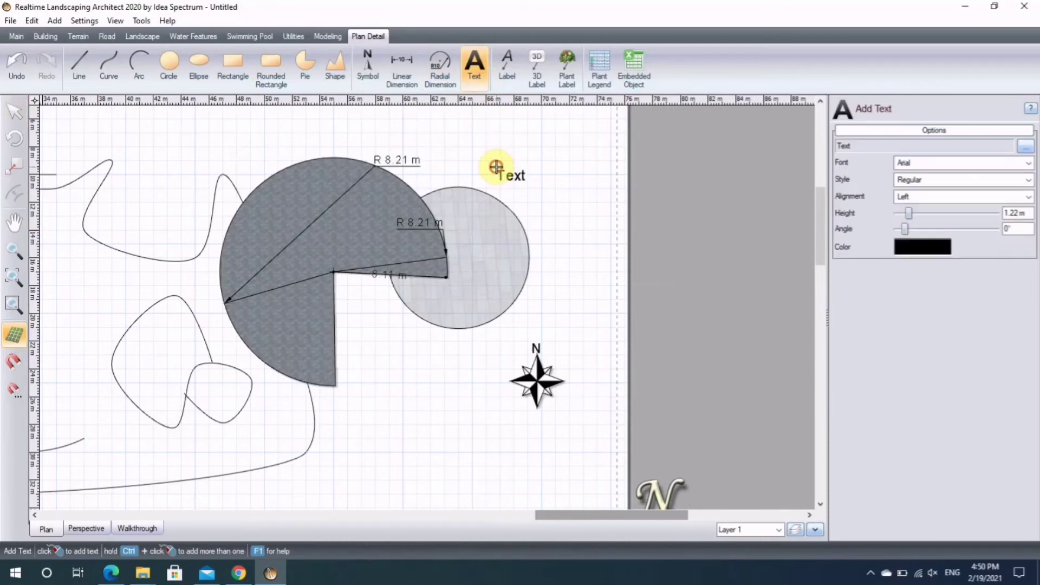
click(496, 167)
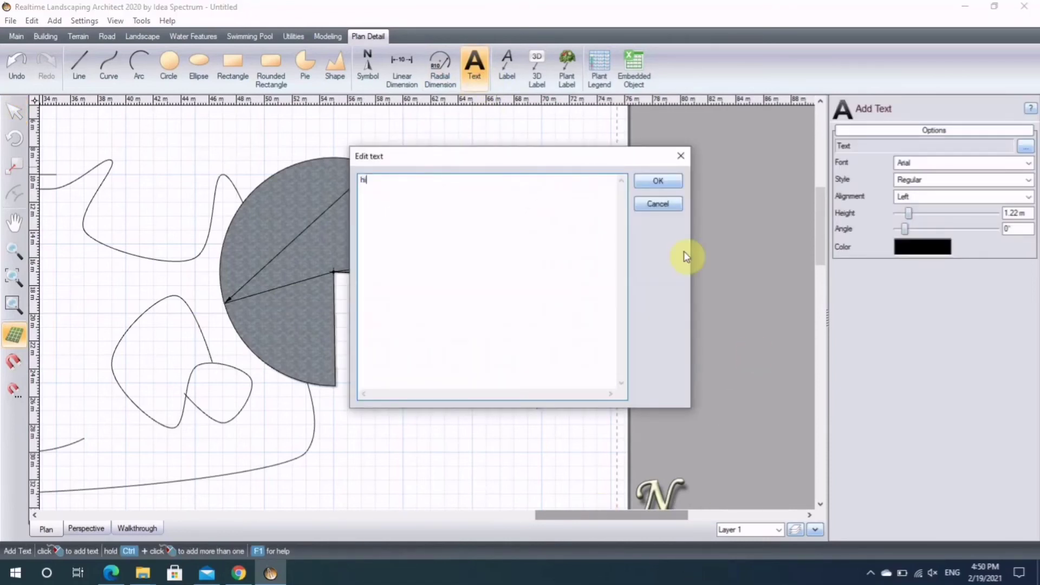
text(hi)
click(659, 180)
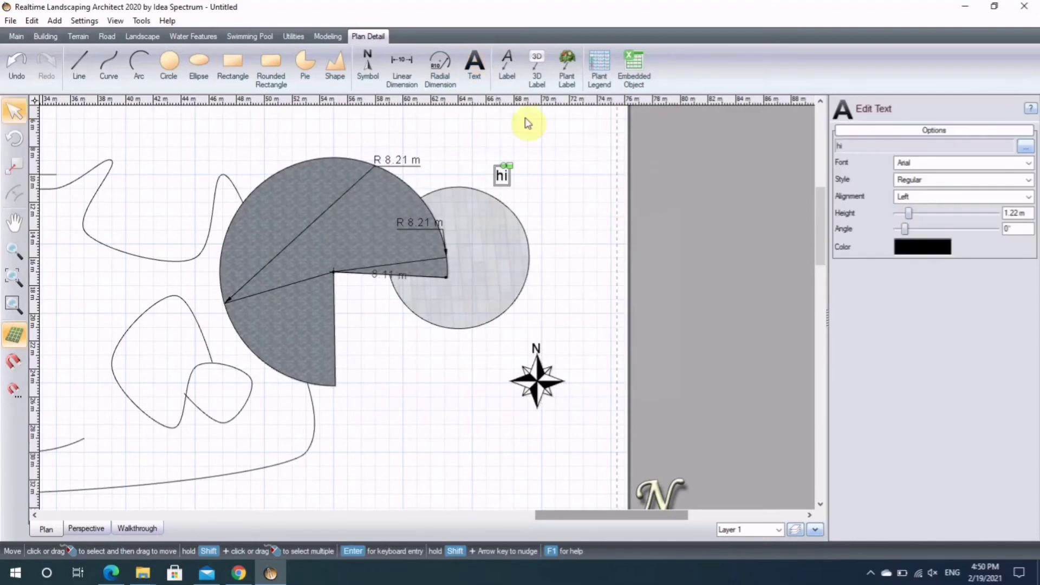
- Add a label reading "plant" below the light textured circle, with its arrow pointing to the circle's lower part
click(497, 69)
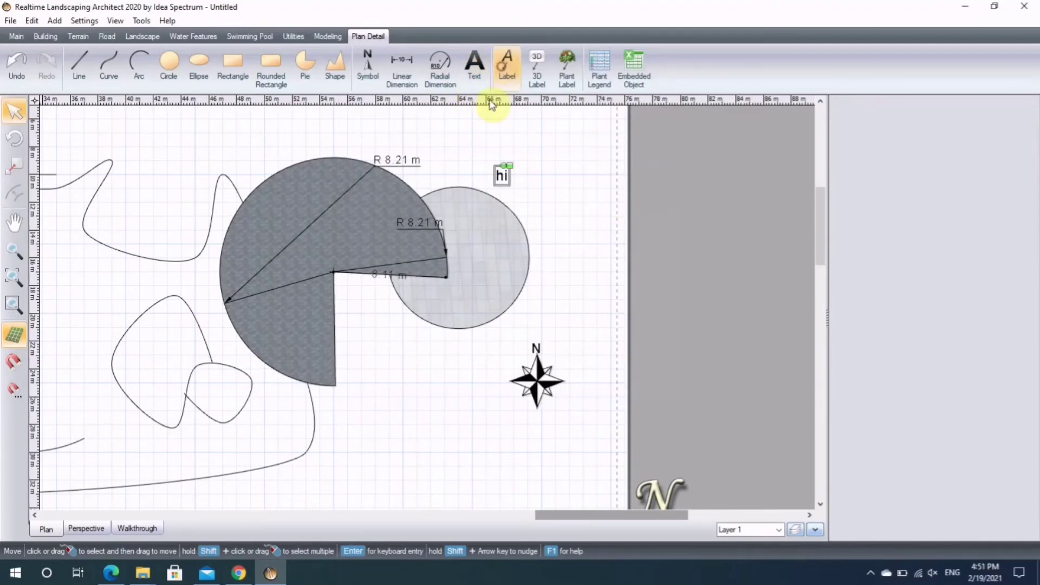
click(459, 313)
click(468, 424)
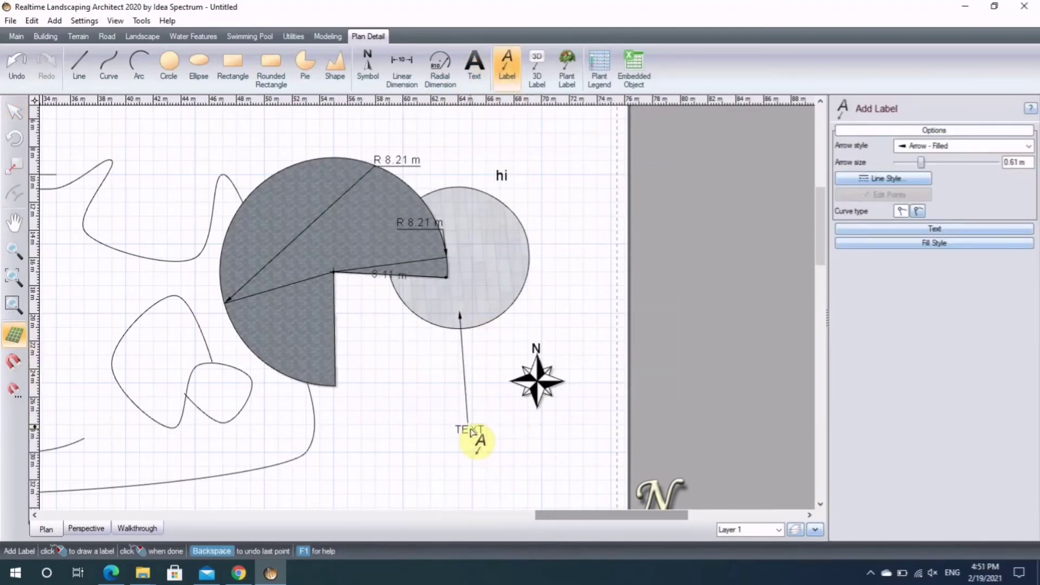
right_click(471, 431)
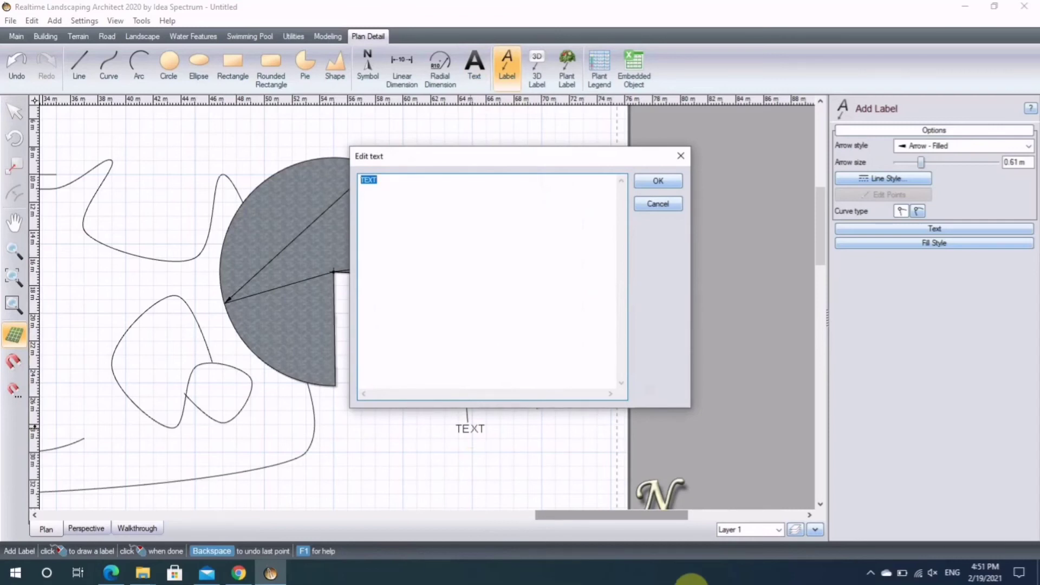
click(691, 580)
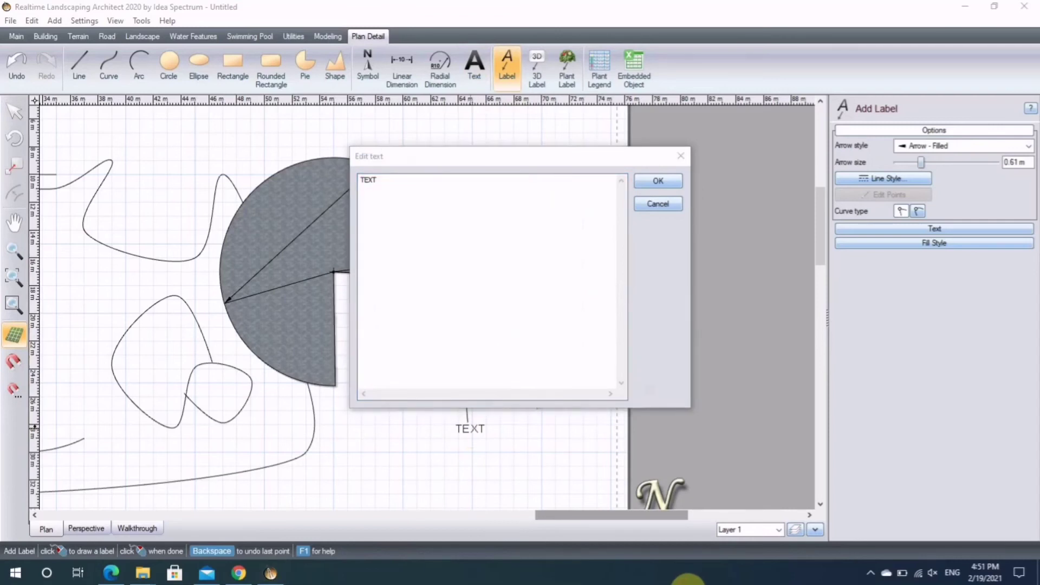
click(422, 229)
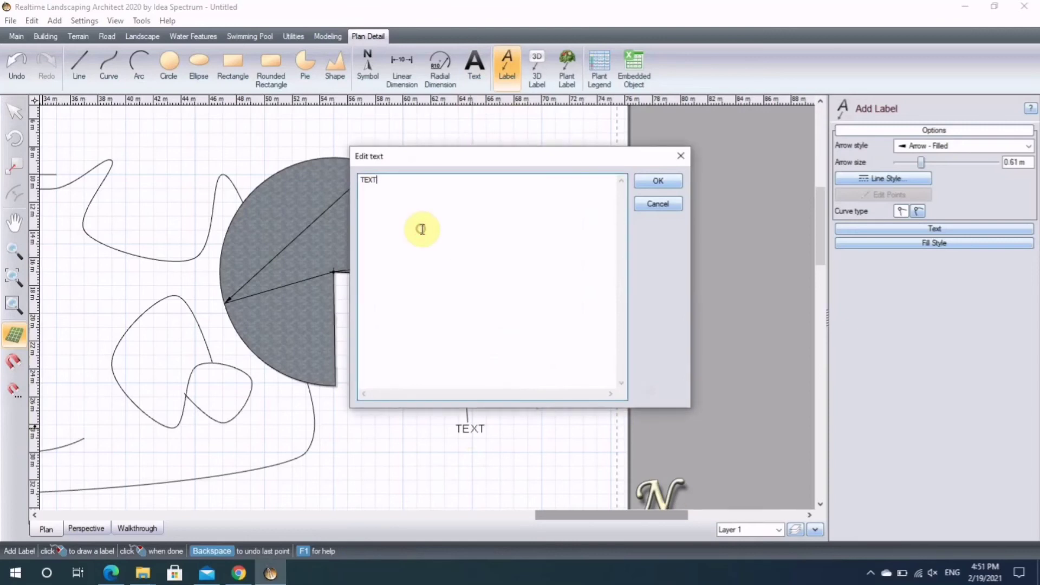
text(plant)
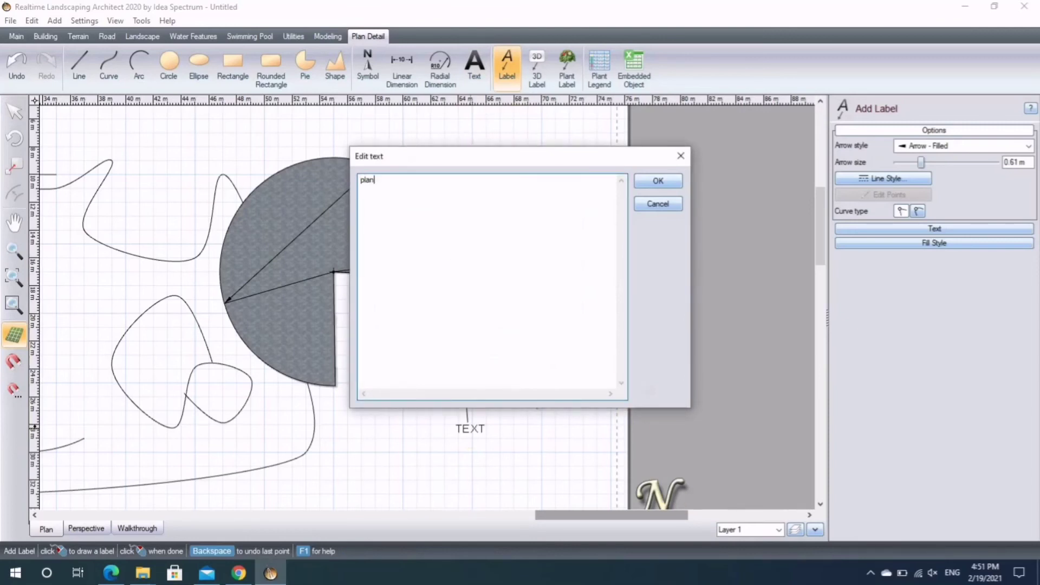
click(654, 180)
click(502, 449)
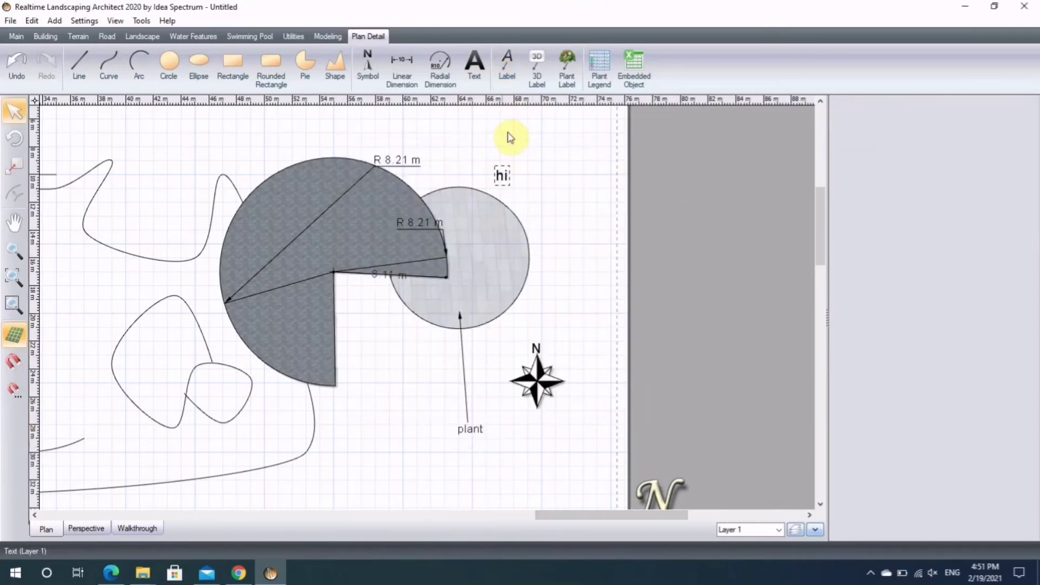
- Add a 3D label reading "garden" beside the plant label, with its arrow pointing to the lower part of the light textured circle
click(535, 83)
click(441, 312)
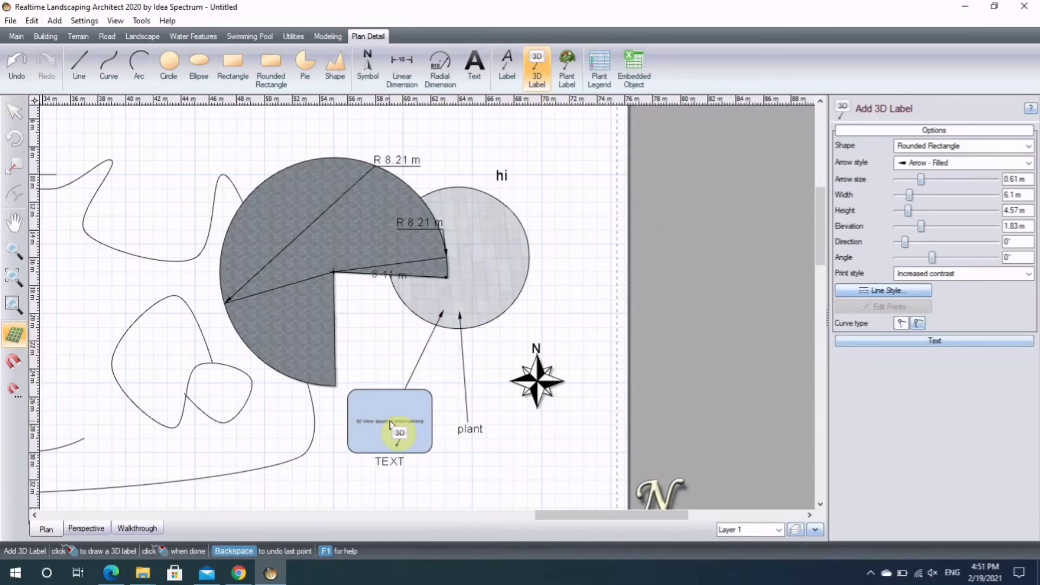
click(390, 424)
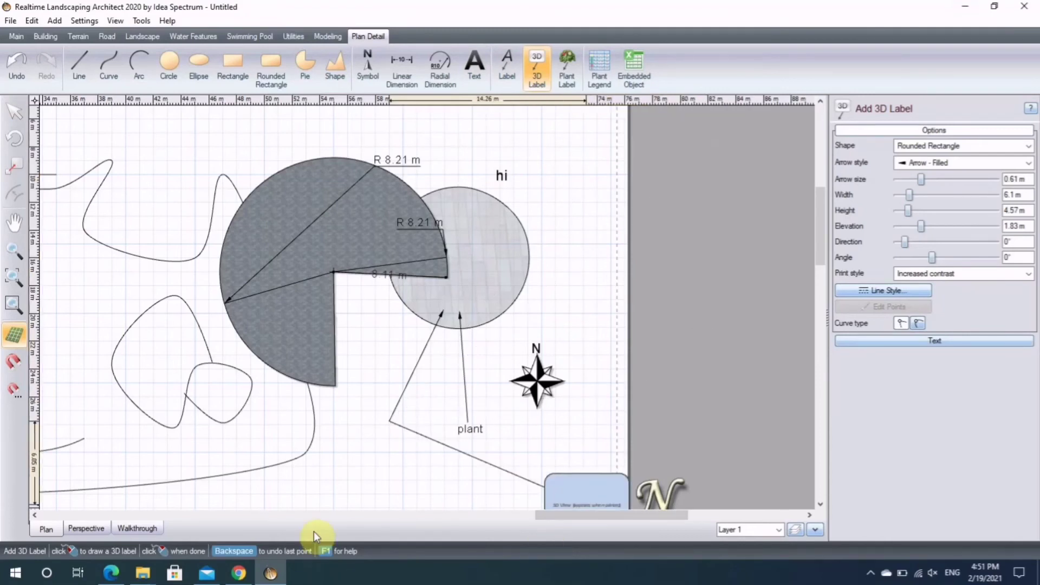
click(391, 413)
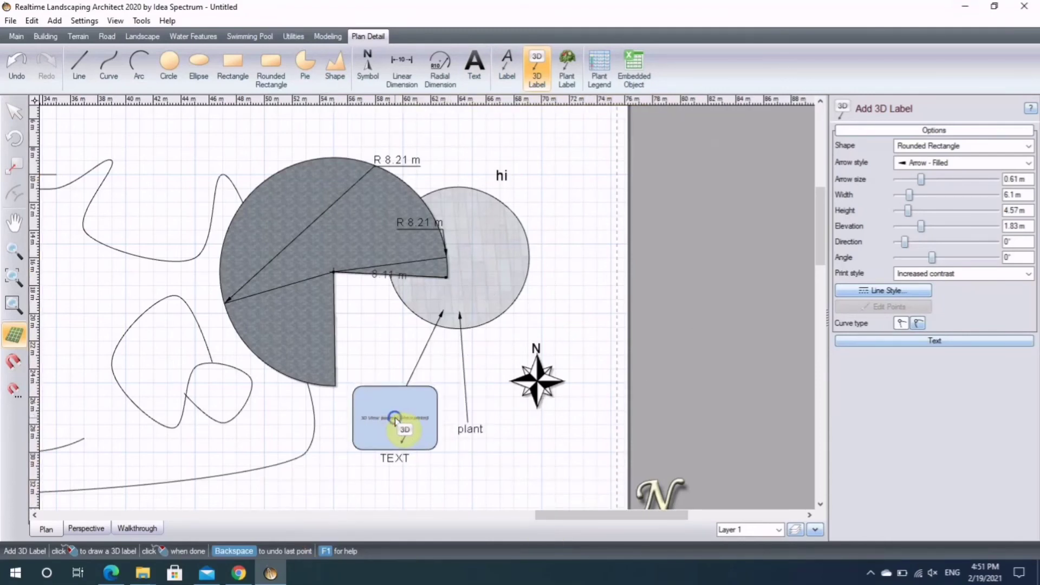
right_click(398, 422)
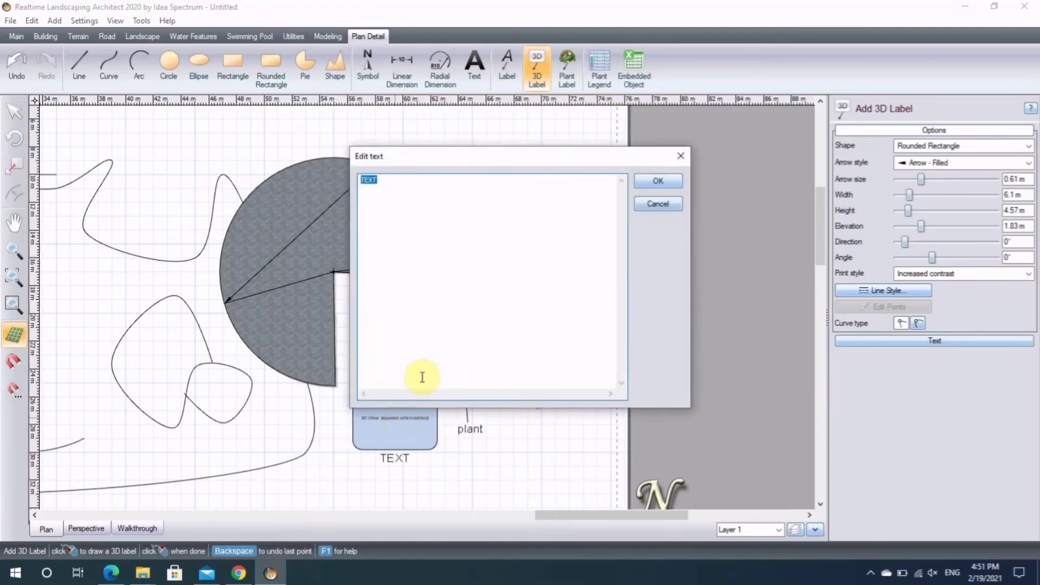
text(arden)
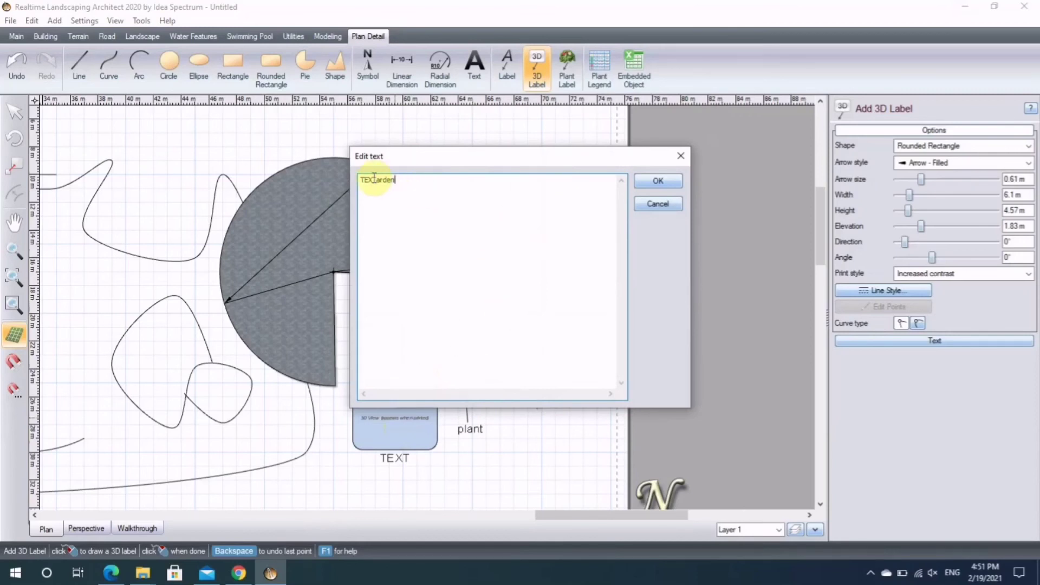
drag(375, 179, 350, 180)
text(g)
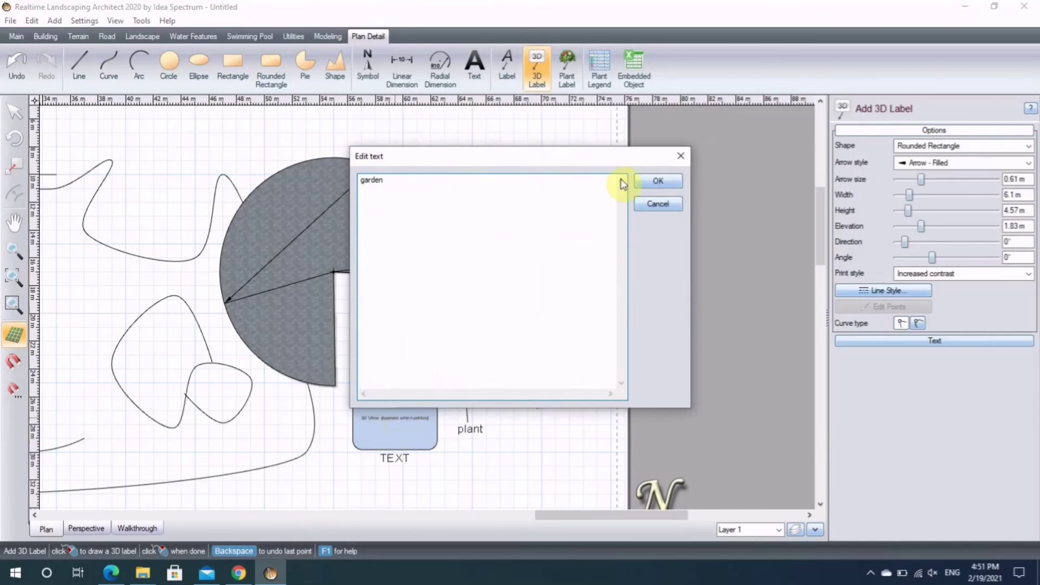
click(653, 184)
key(Escape)
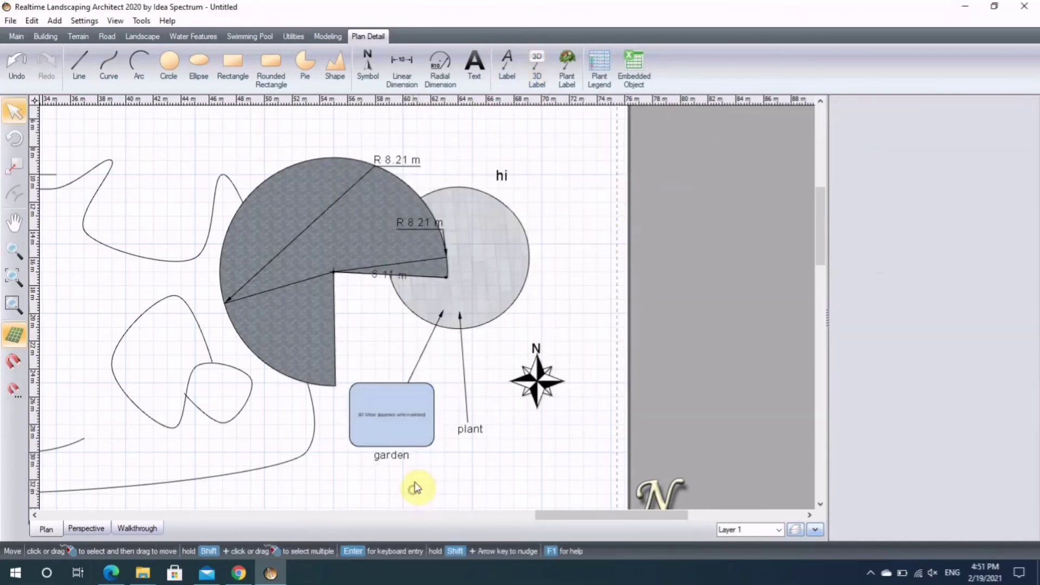
click(407, 415)
click(496, 146)
- Add a Bottle Palm plant label between the light textured circle and the page edge, with its arrow pointing upward
click(567, 69)
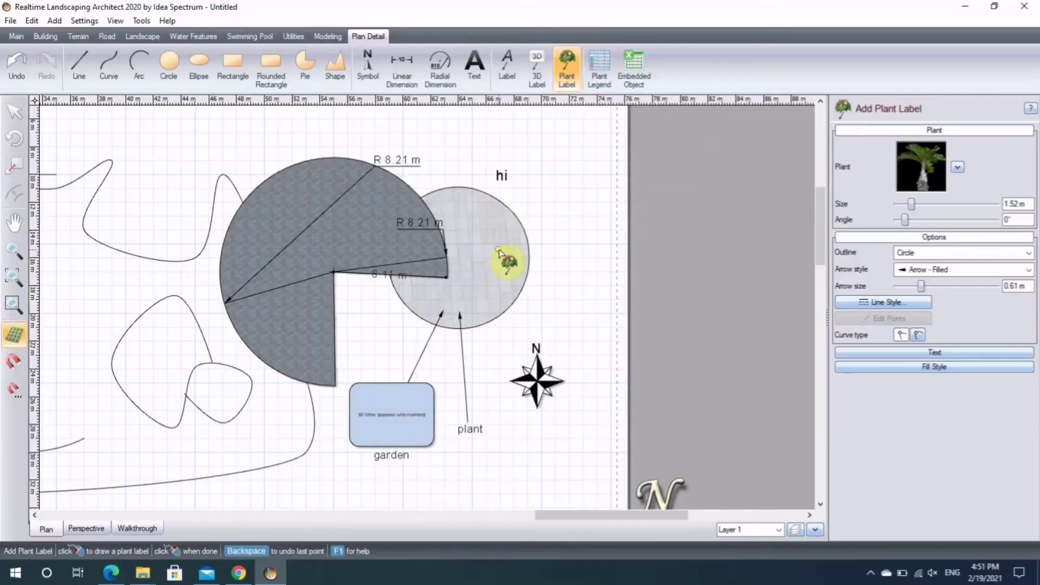
click(565, 215)
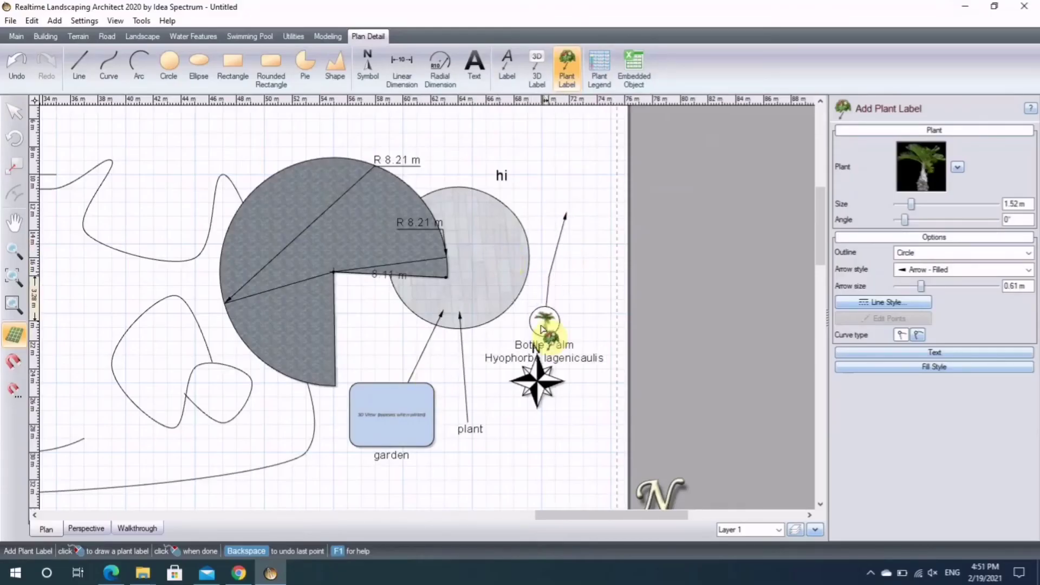
click(548, 293)
right_click(548, 308)
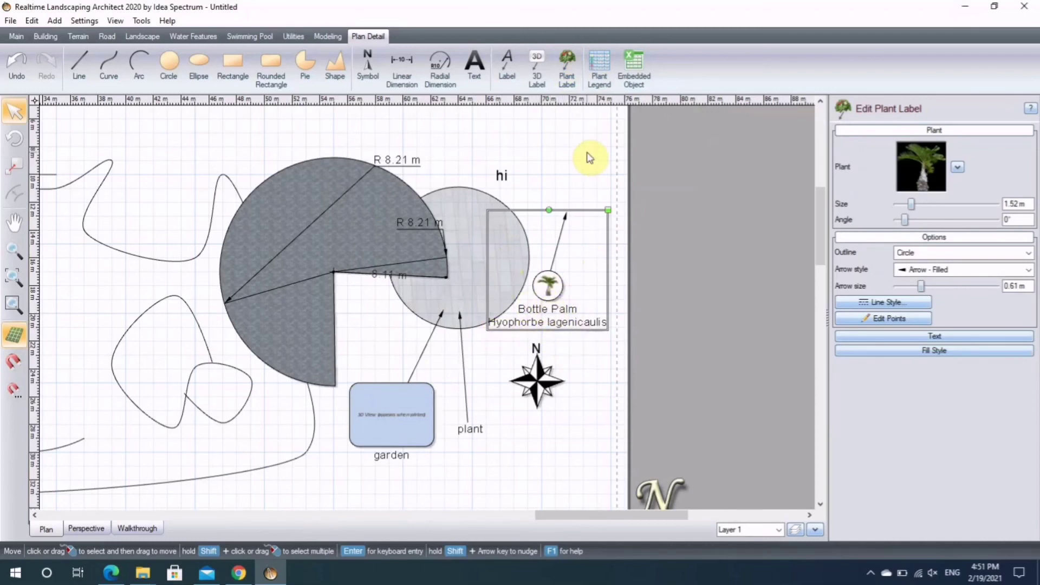
- Add a plant legend with the default settings and place it beneath the north compass symbol, beside the garden label
click(599, 67)
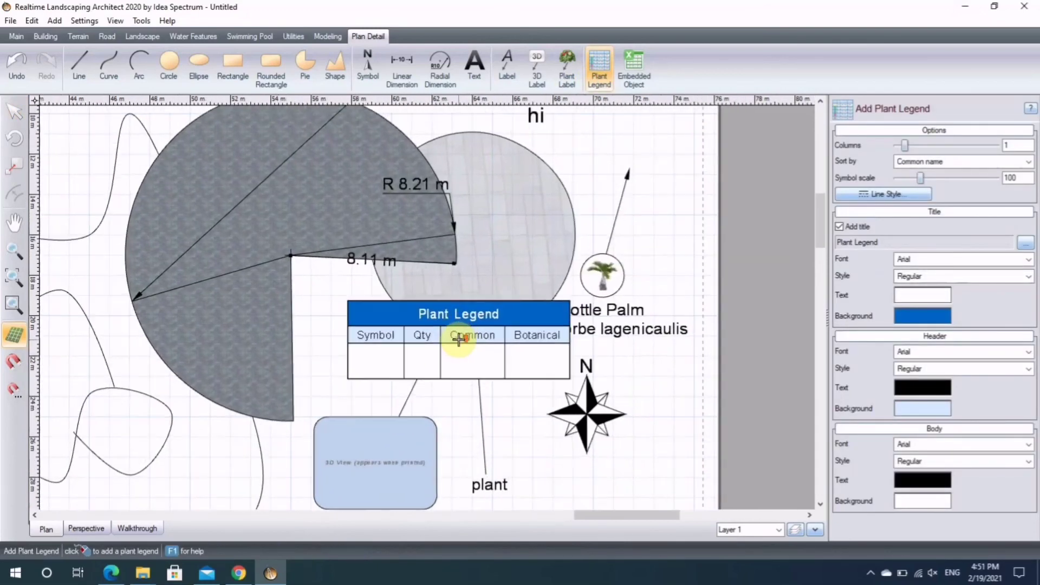
scroll(461, 338, down, 3)
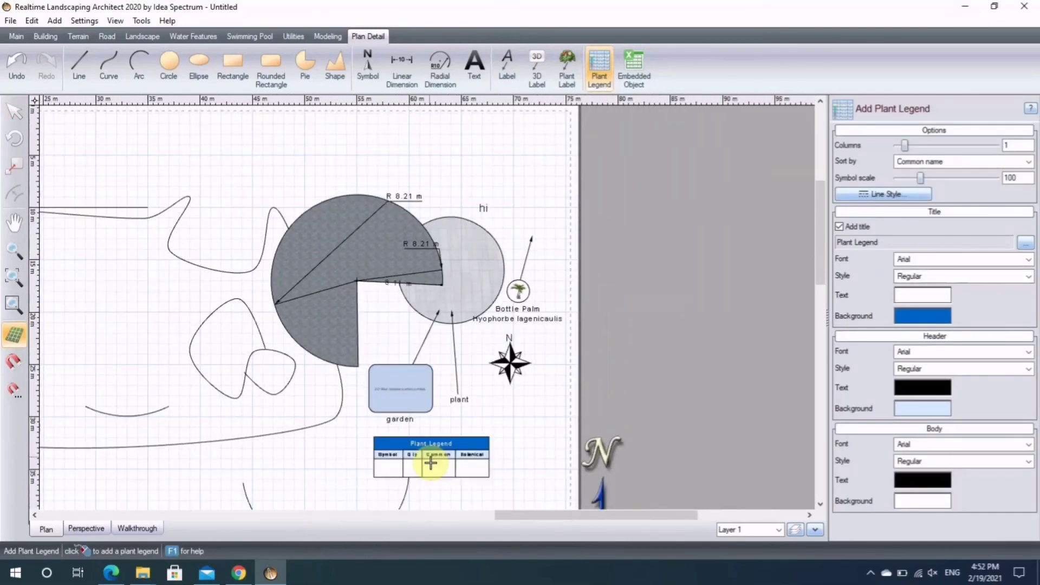
scroll(302, 418, up, 4)
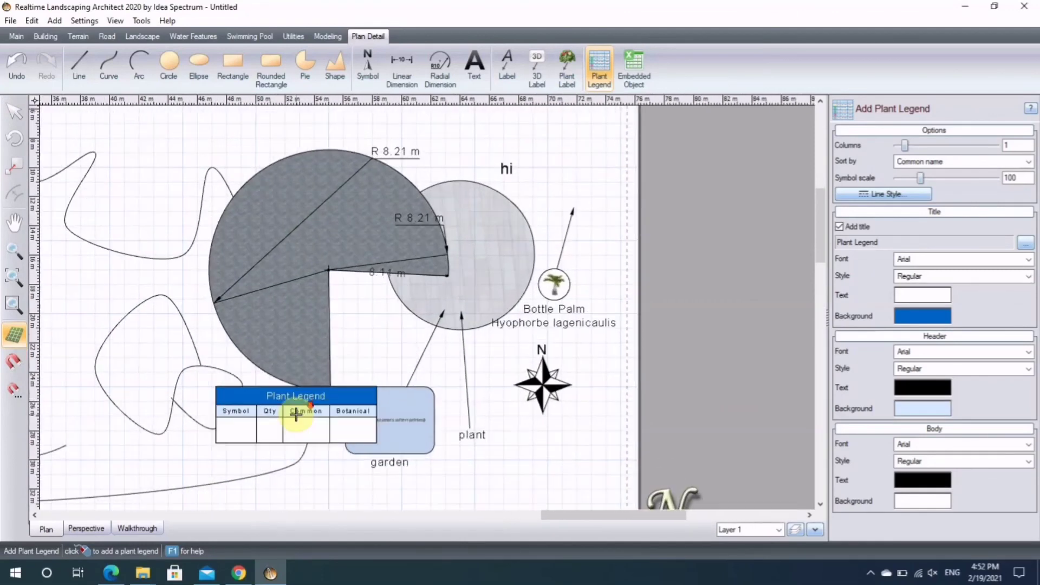
click(328, 484)
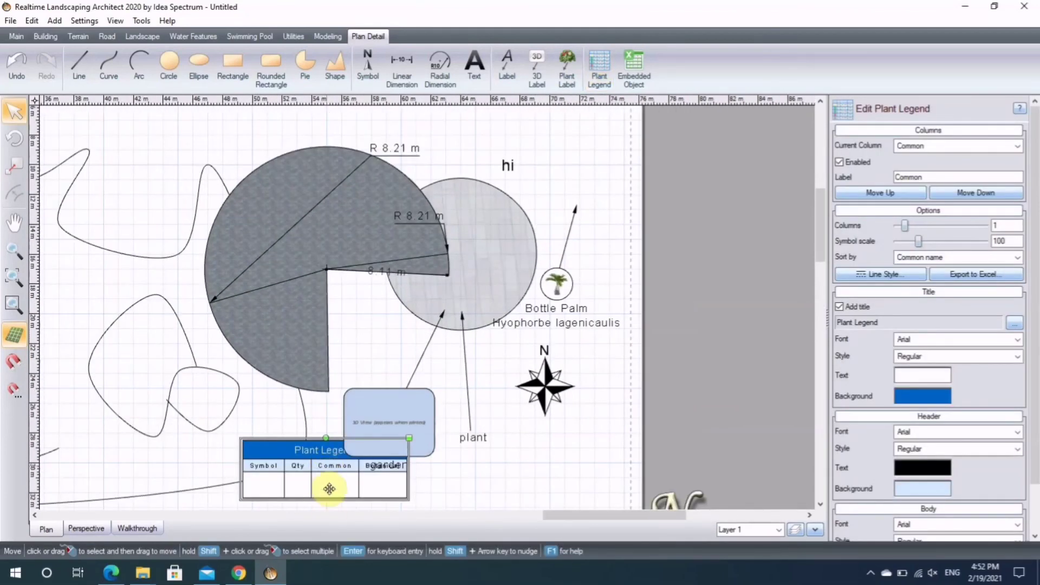
drag(318, 462, 536, 451)
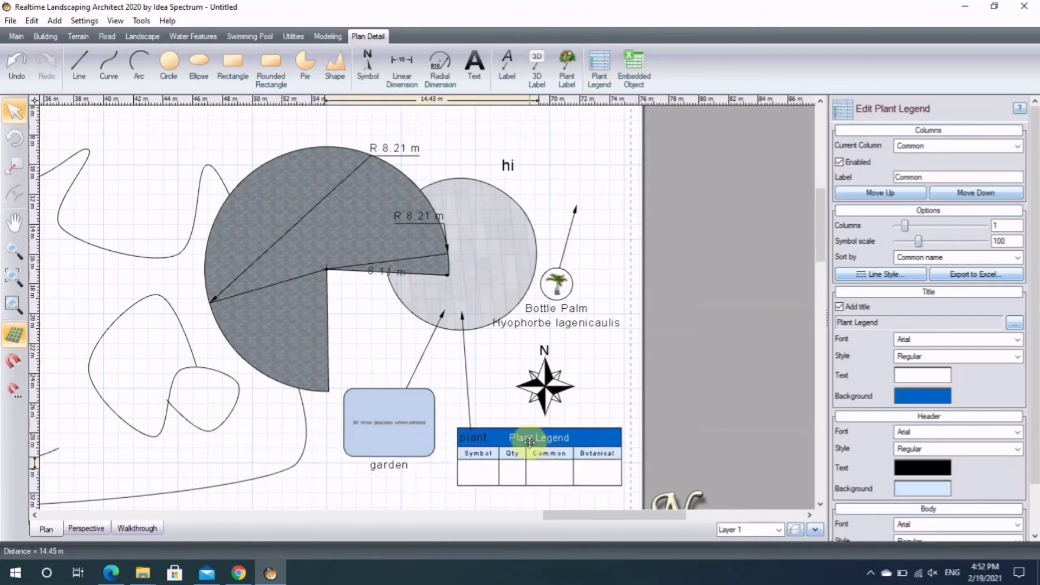
- Place a Black Cherry plant over the curves just left of the dark textured pie shape
click(142, 37)
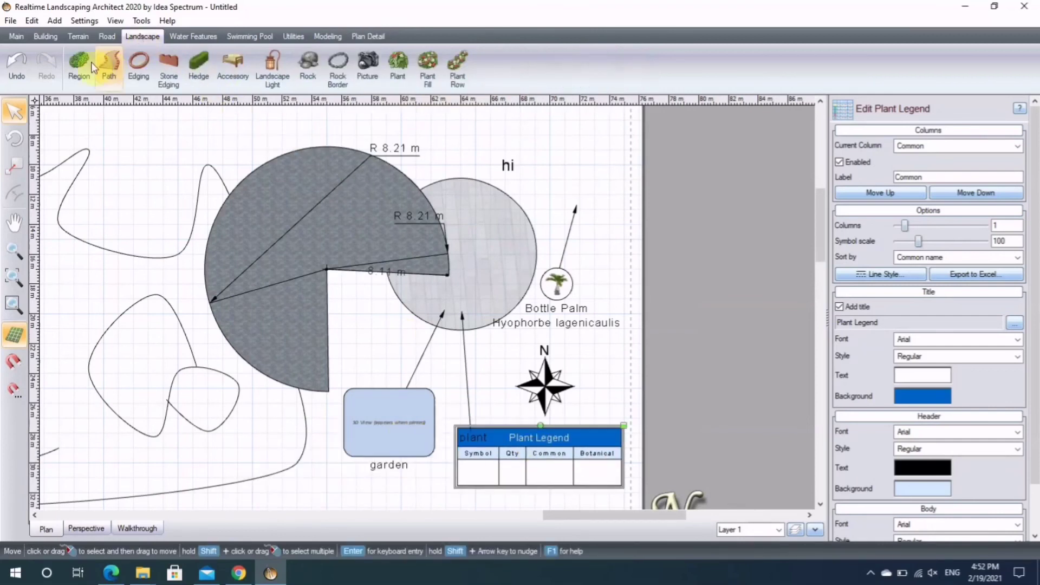
click(397, 68)
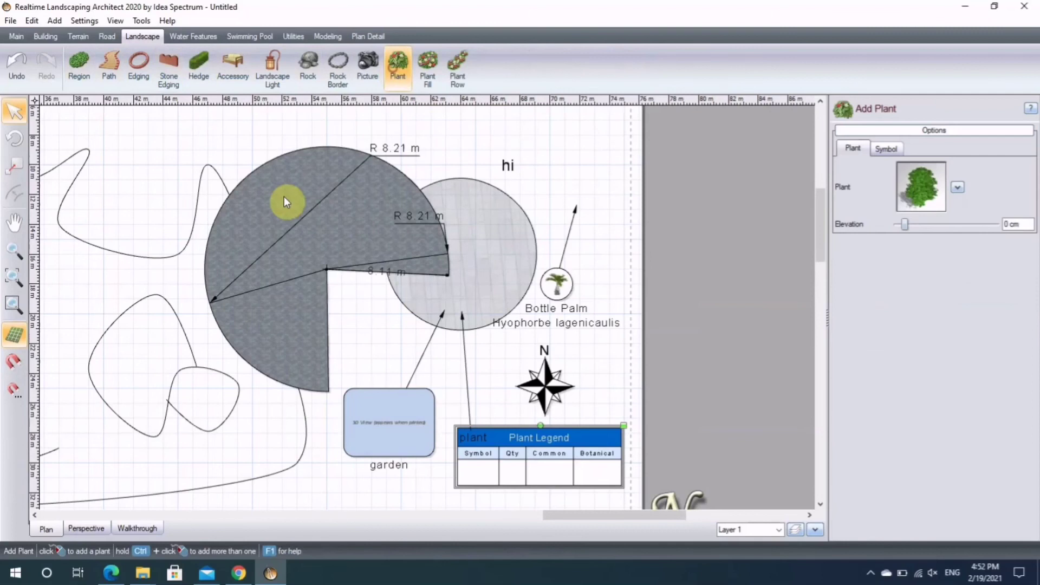
click(183, 281)
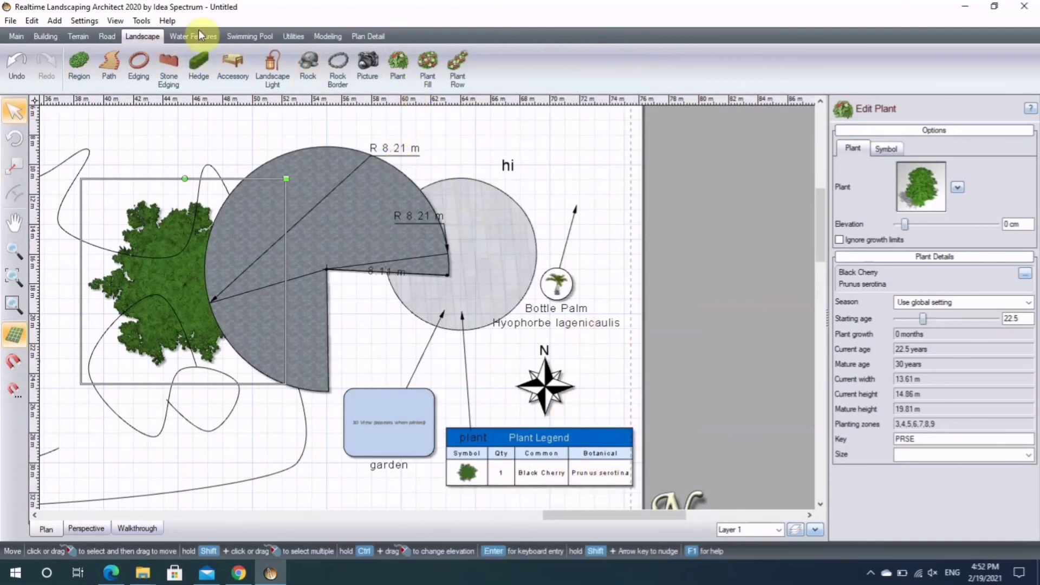
- Examine the object types offered for creating a new embedded object, without inserting one
click(361, 35)
click(628, 76)
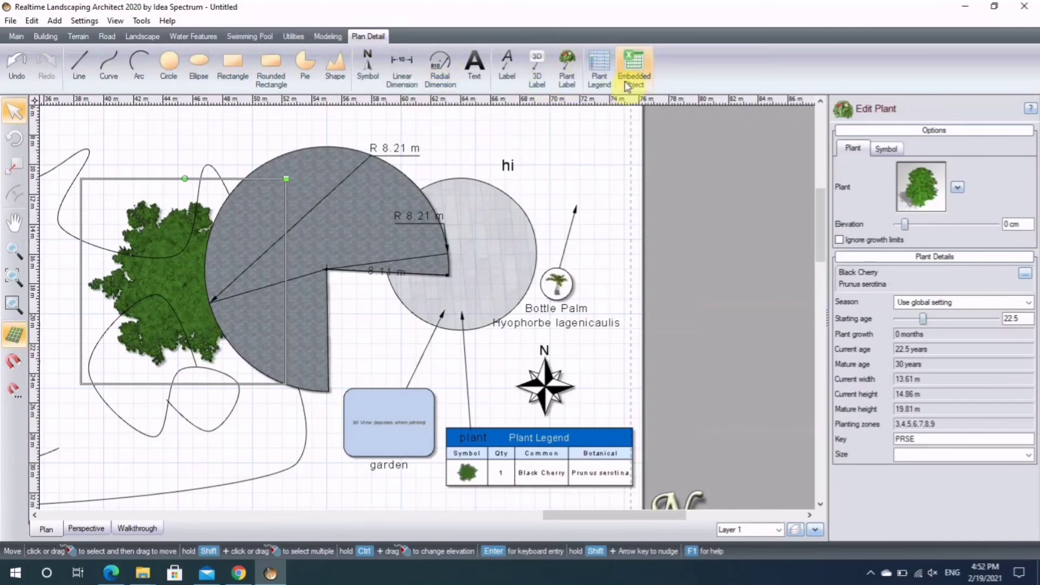
click(452, 350)
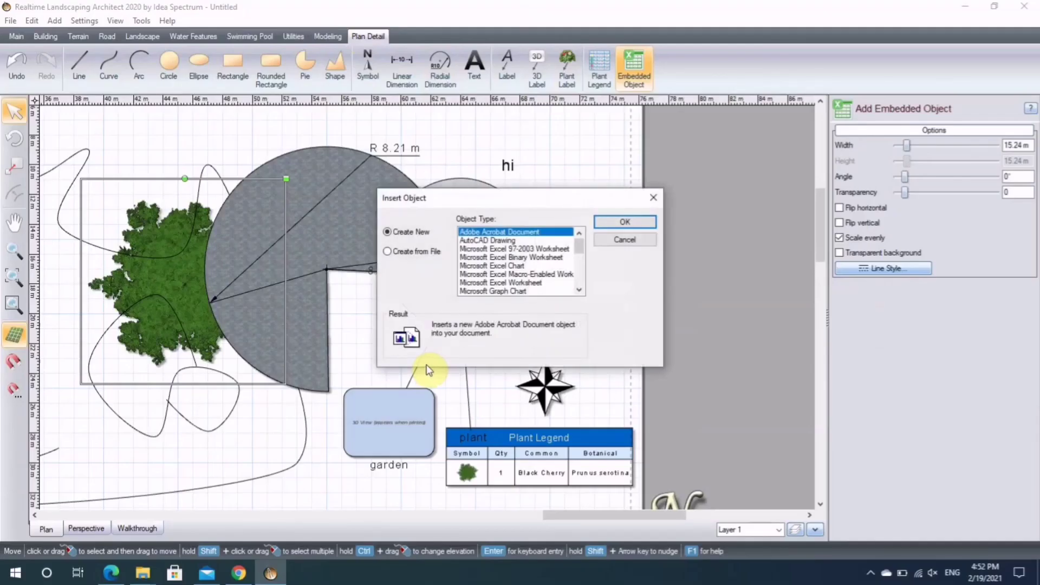
scroll(458, 265, down, 4)
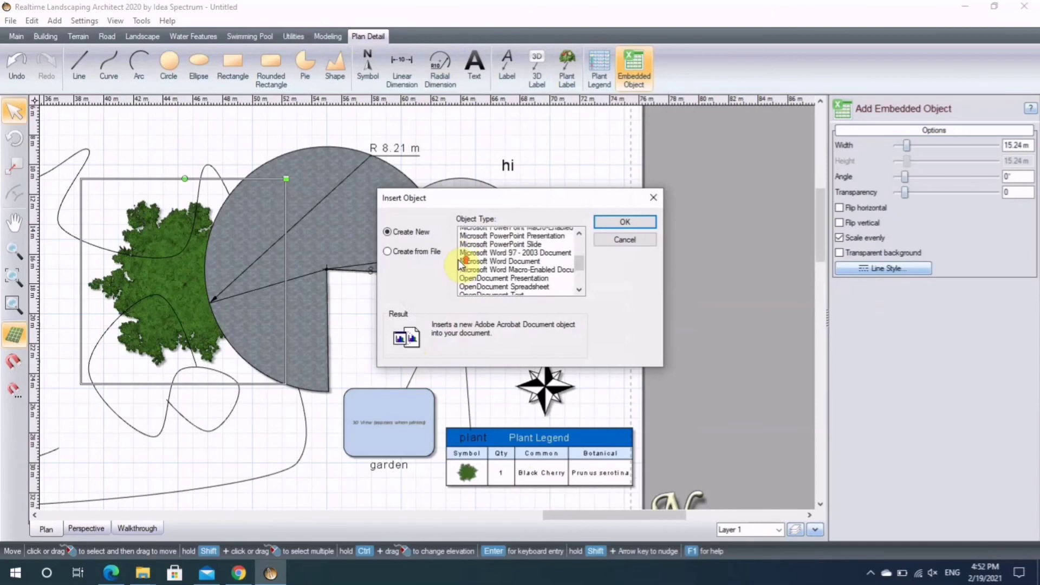
scroll(458, 265, up, 3)
scroll(457, 259, up, 3)
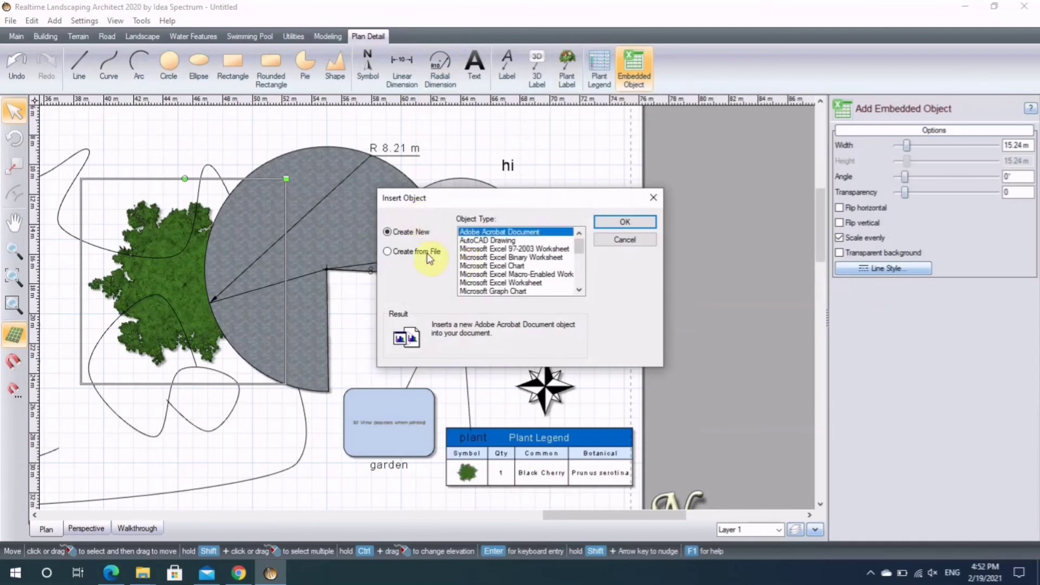
scroll(499, 261, down, 5)
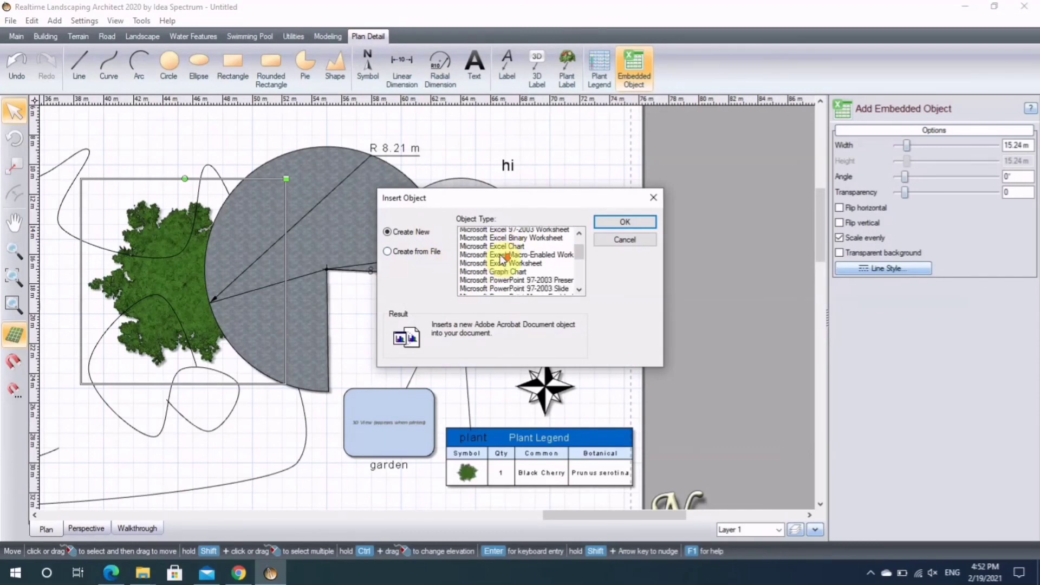
click(650, 240)
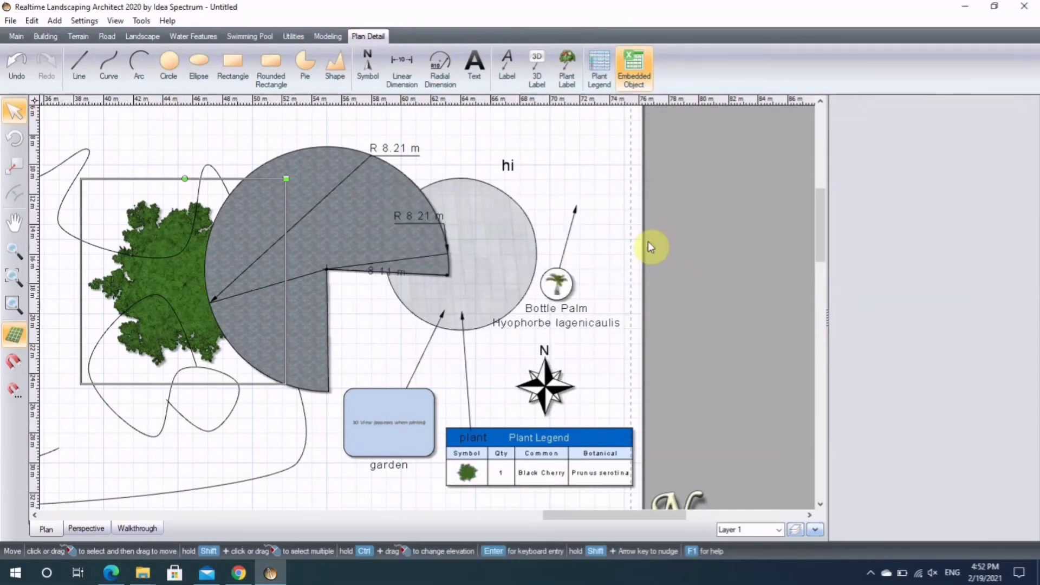